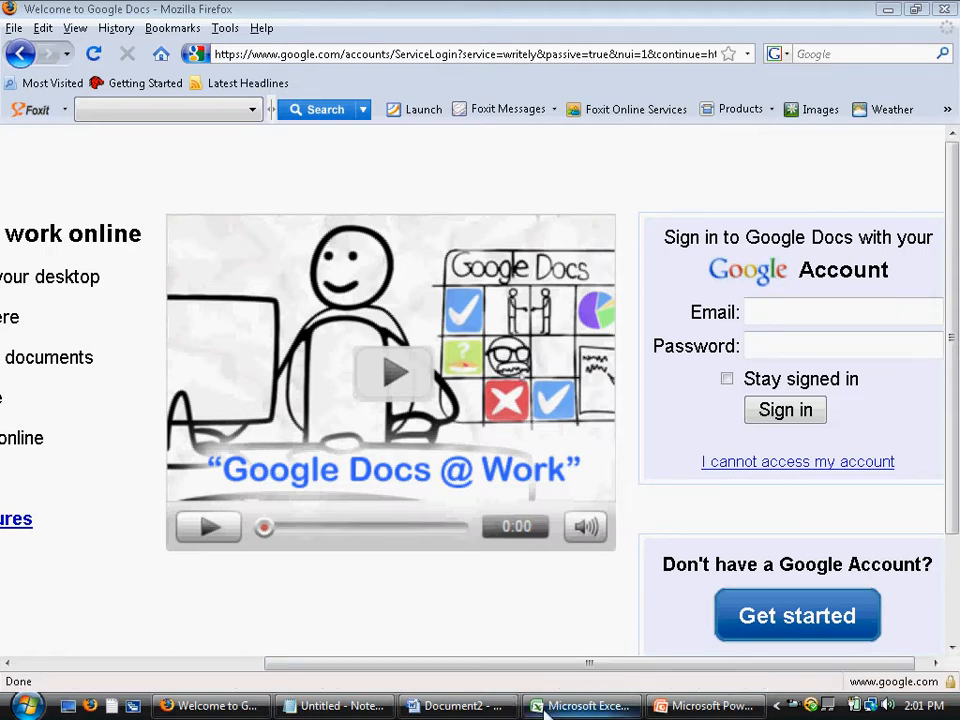
Scroll the welcome page to the far left to reveal the 'Create and share your work online' feature list
{"action": "left_click_drag", "start_coordinate": [449, 673], "coordinate": [216, 662]}
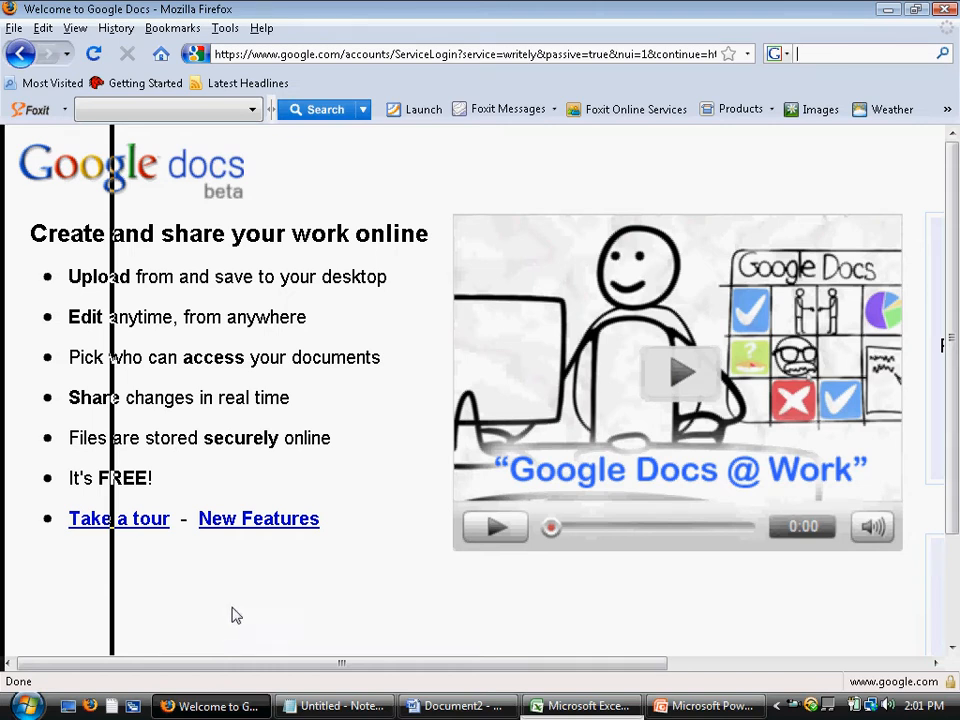
{"action": "left_click", "coordinate": [456, 706]}
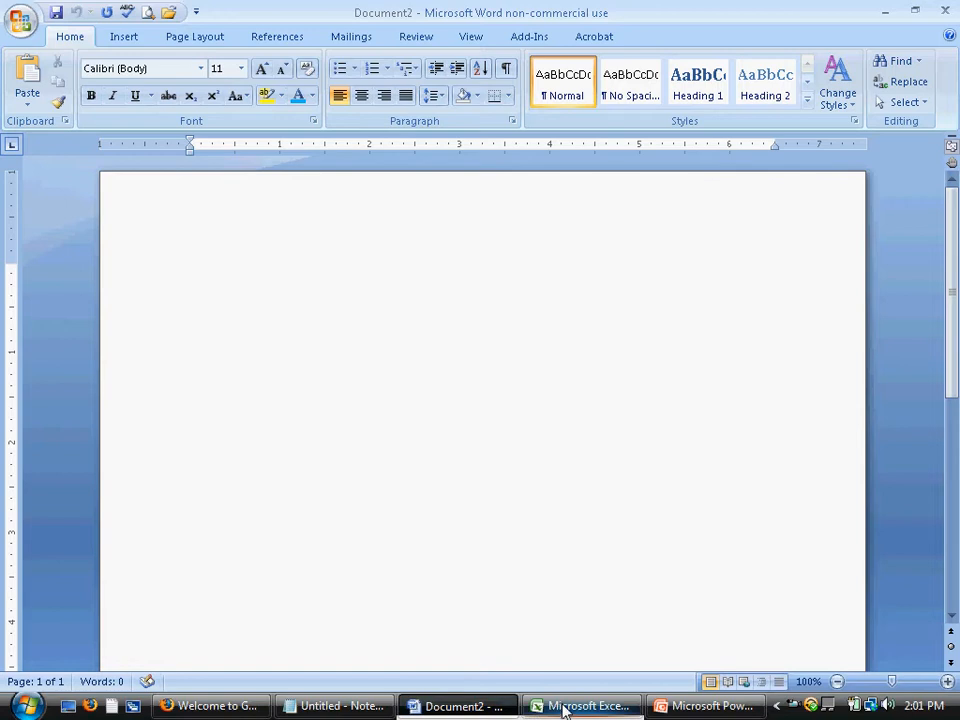
{"action": "left_click", "coordinate": [563, 708]}
{"action": "left_click", "coordinate": [690, 706]}
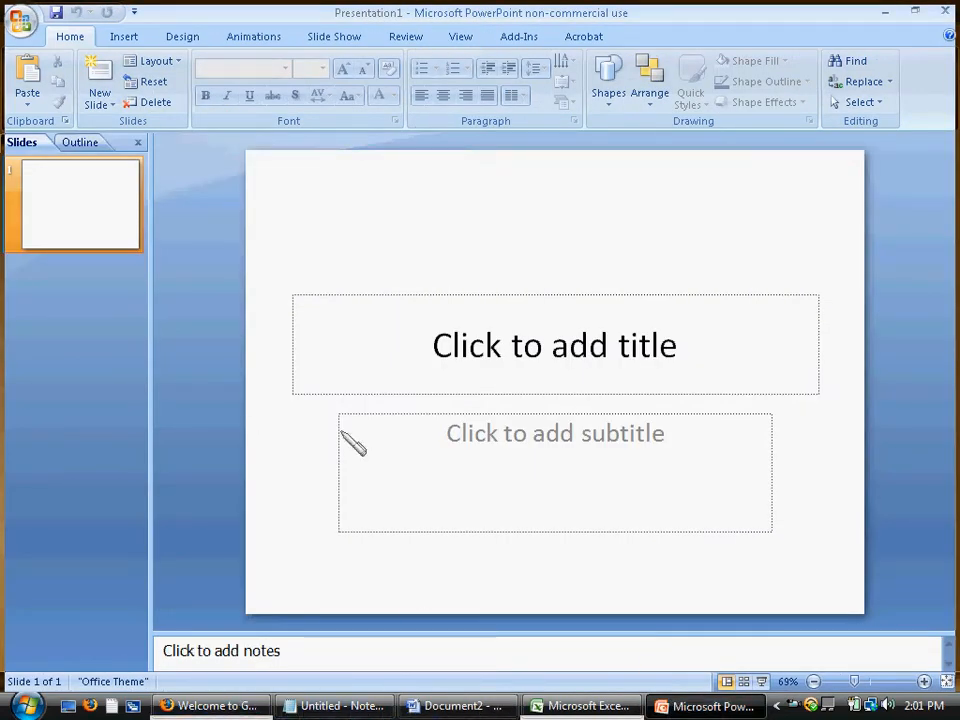
{"action": "left_click", "coordinate": [222, 704]}
{"action": "left_click_drag", "start_coordinate": [270, 667], "coordinate": [553, 639]}
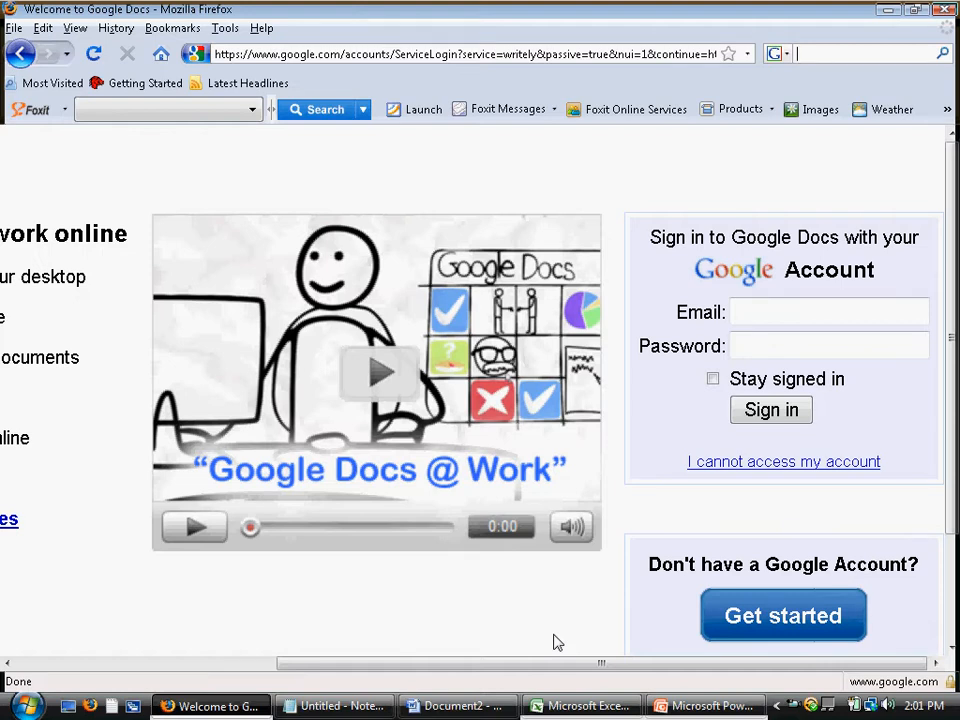
{"action": "left_click", "coordinate": [450, 56]}
{"action": "type", "text": "docs.google.com"}
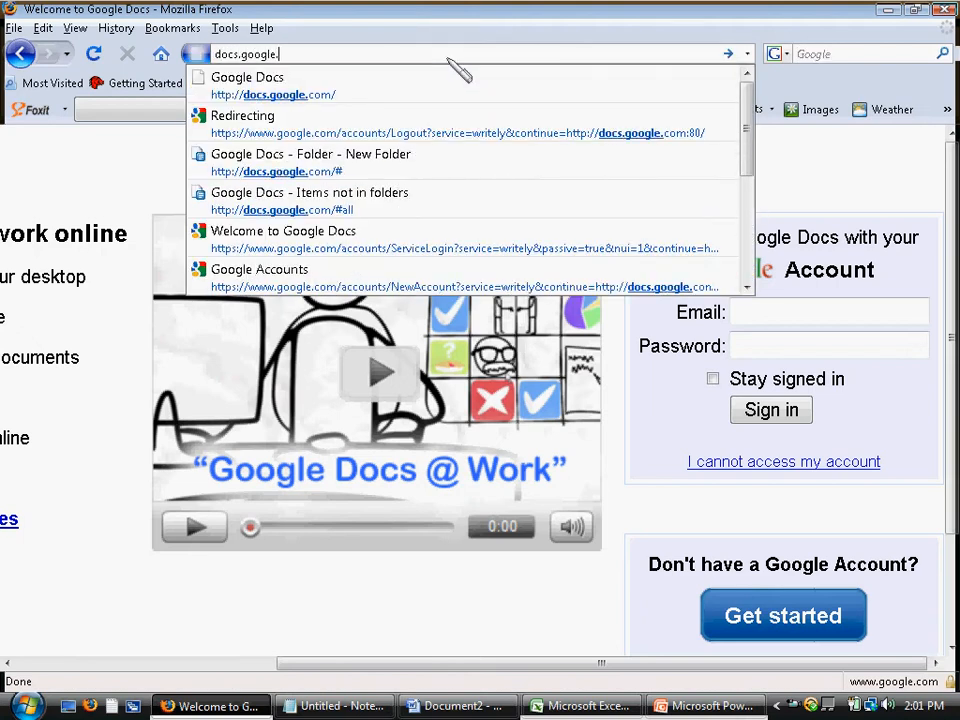
{"action": "key", "text": "Return"}
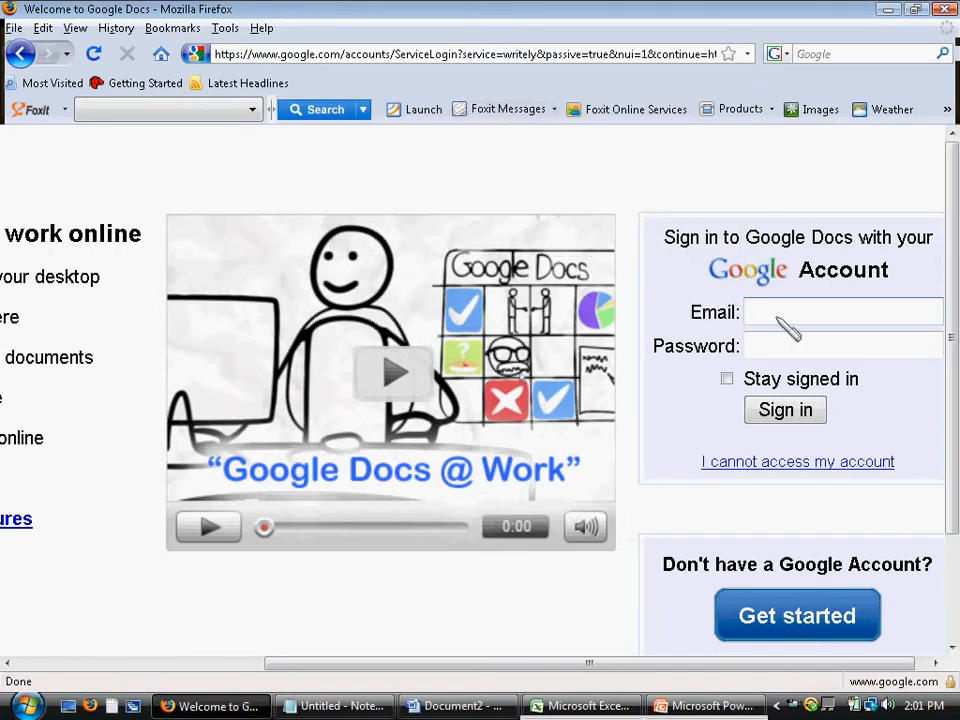
{"action": "scroll", "coordinate": [786, 338], "scroll_direction": "down", "scroll_amount": 1}
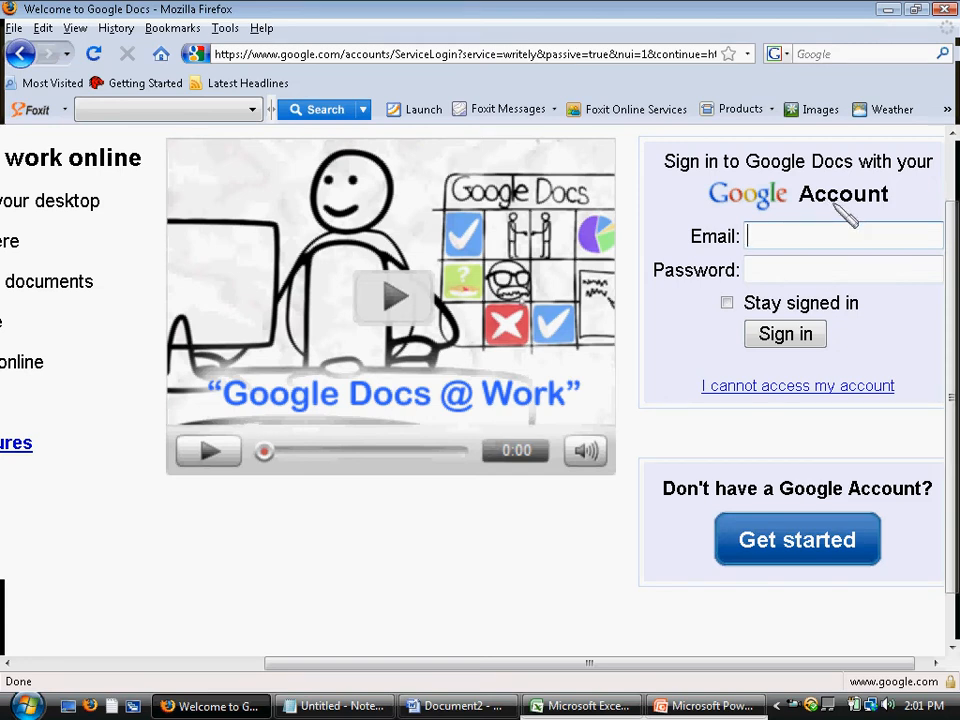
{"action": "left_click", "coordinate": [797, 543]}
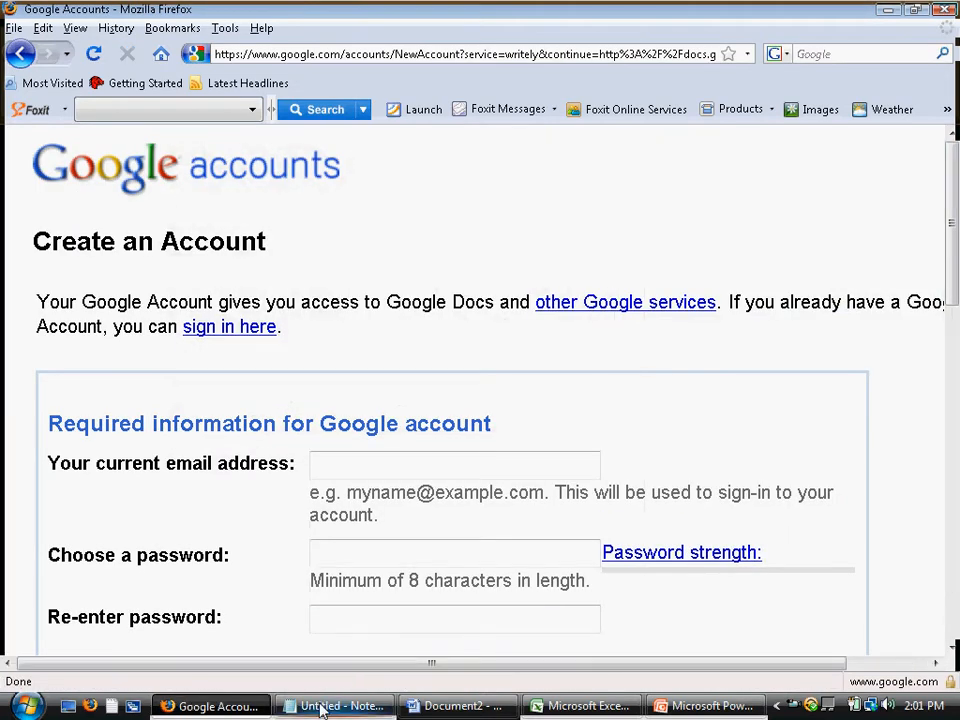
{"action": "scroll", "coordinate": [420, 570], "scroll_direction": "down", "scroll_amount": 15}
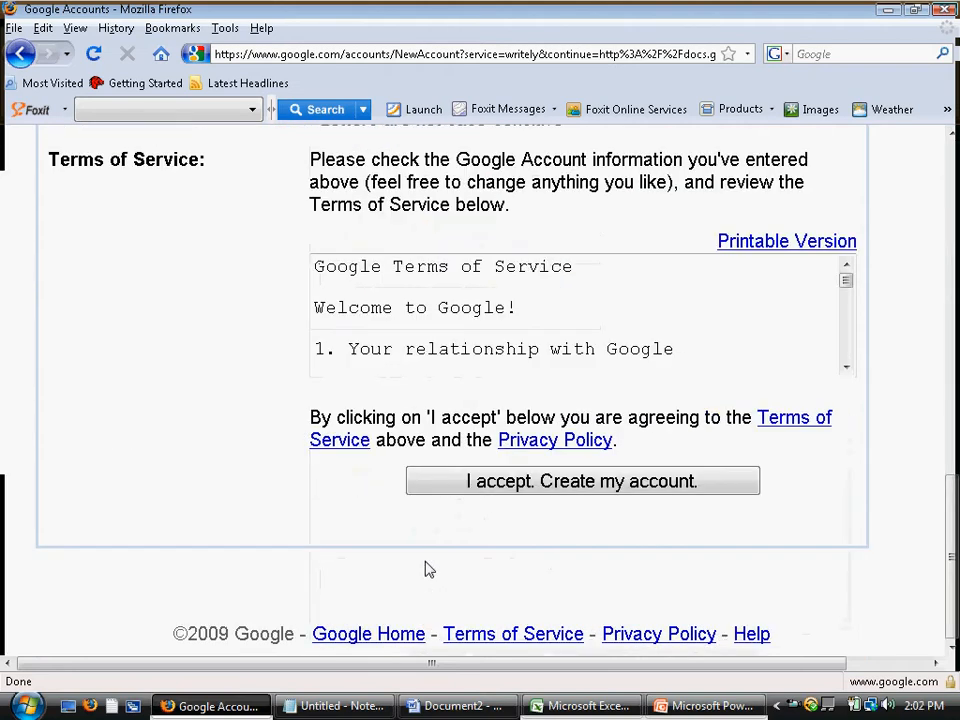
{"action": "left_click", "coordinate": [20, 55]}
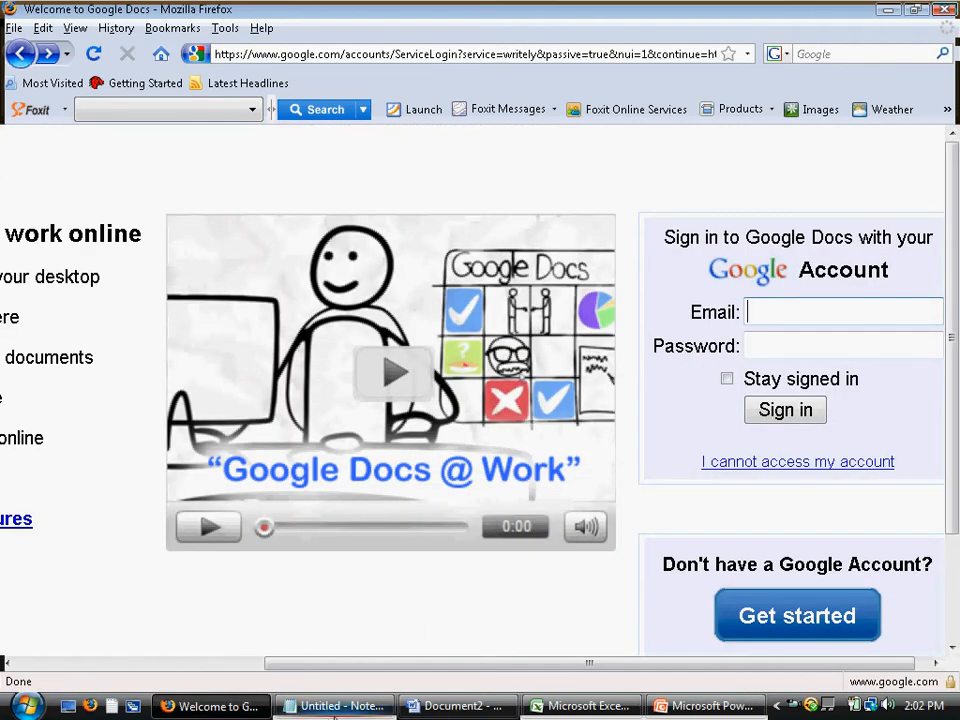
Sign in with the account e-mail and password to reach the list of three SAT Journal documents
{"action": "left_click", "coordinate": [333, 708]}
{"action": "left_click", "coordinate": [824, 321]}
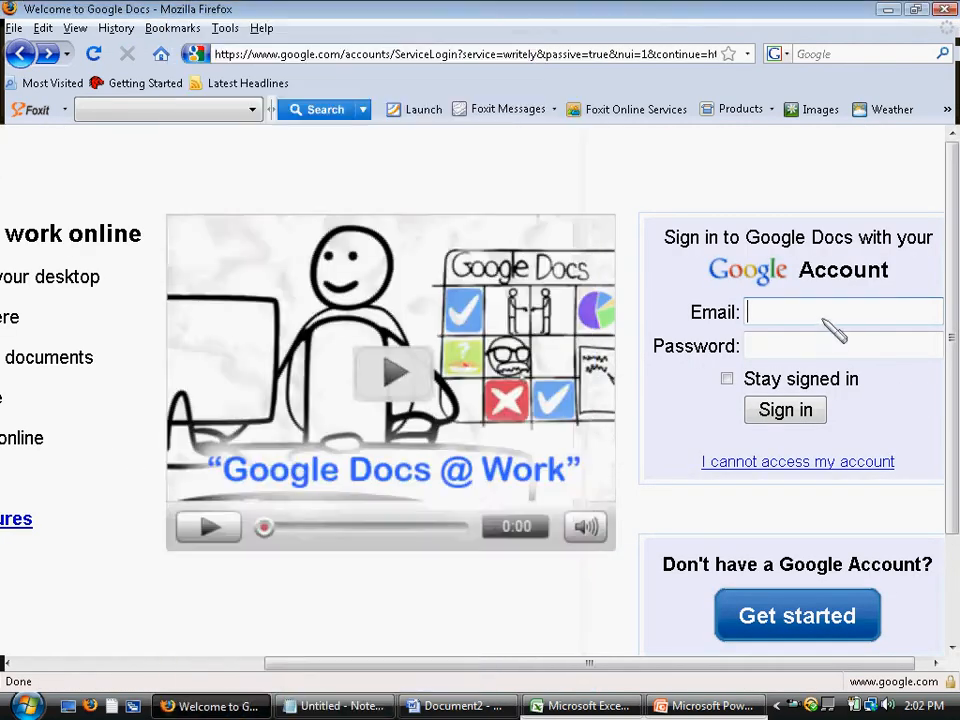
{"action": "key", "text": "ctrl+v"}
{"action": "left_click", "coordinate": [810, 346]}
{"action": "type", "text": "********"}
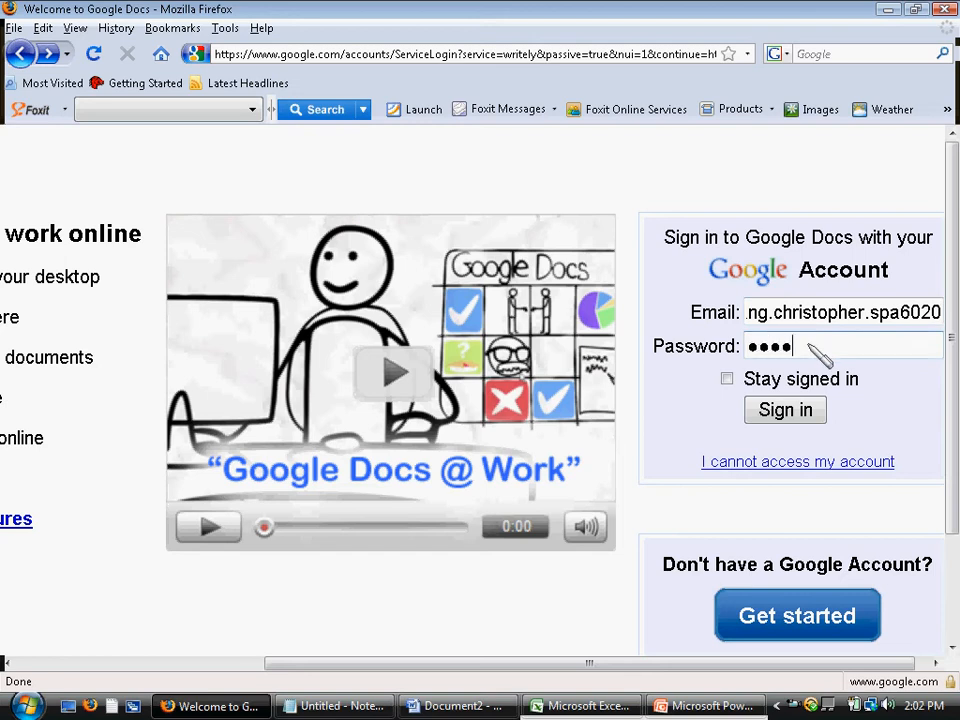
{"action": "key", "text": "Return"}
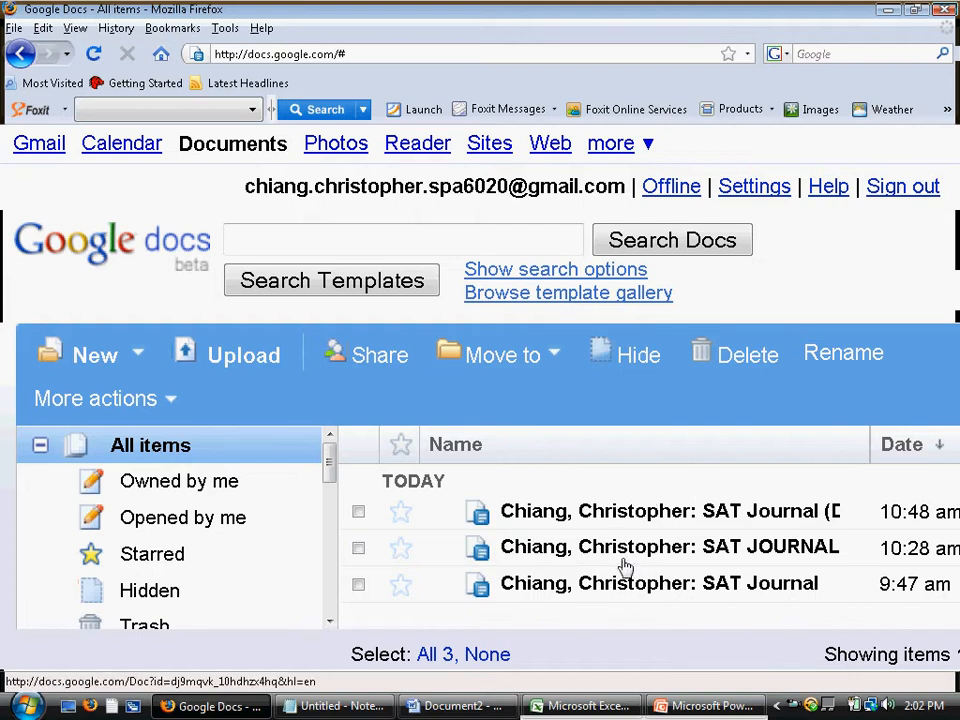
Open the New menu to show Document, Presentation, Spreadsheet, Form, Folder and template options
{"action": "left_click_drag", "start_coordinate": [330, 469], "coordinate": [334, 521]}
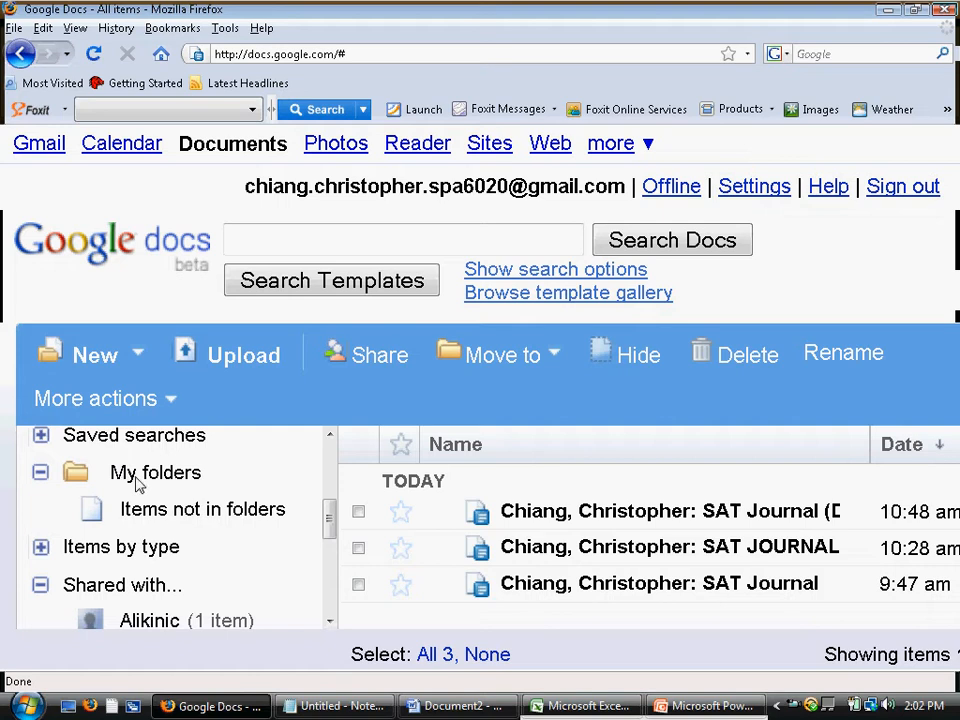
{"action": "left_click", "coordinate": [120, 368]}
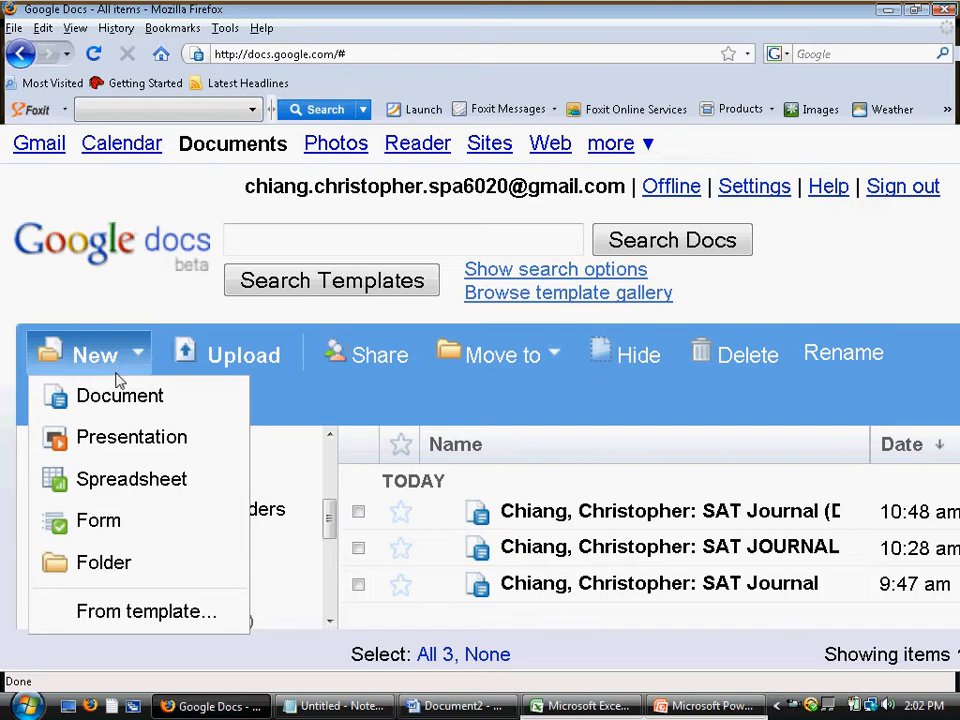
Create a new folder named 'Week 1'
{"action": "left_click", "coordinate": [128, 567]}
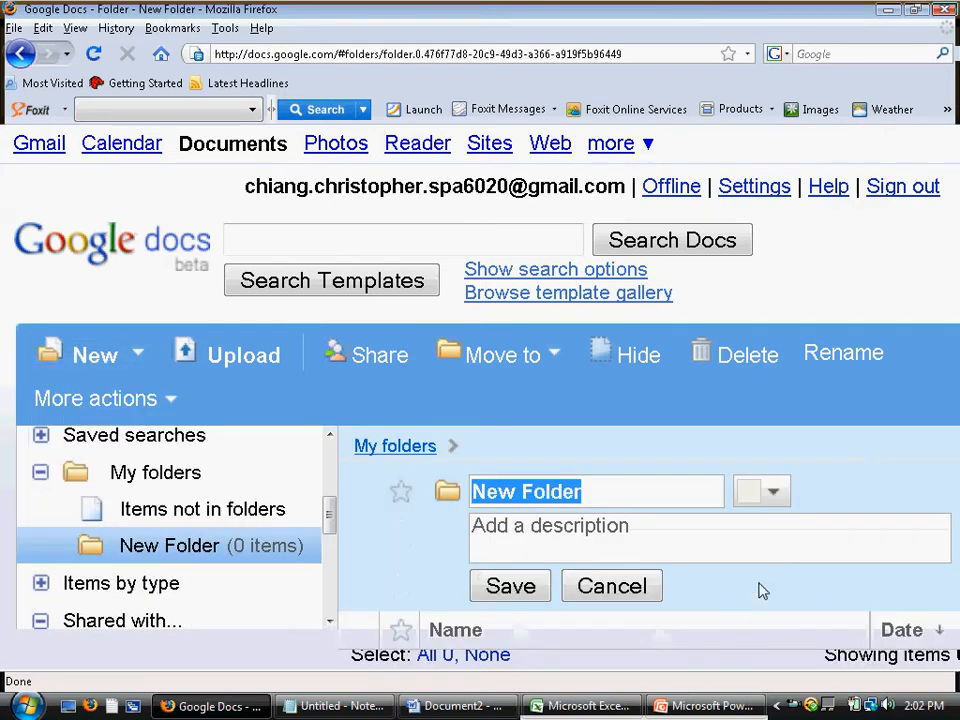
{"action": "type", "text": "H"}
{"action": "key", "text": "BackSpace"}
{"action": "type", "text": "Week 1"}
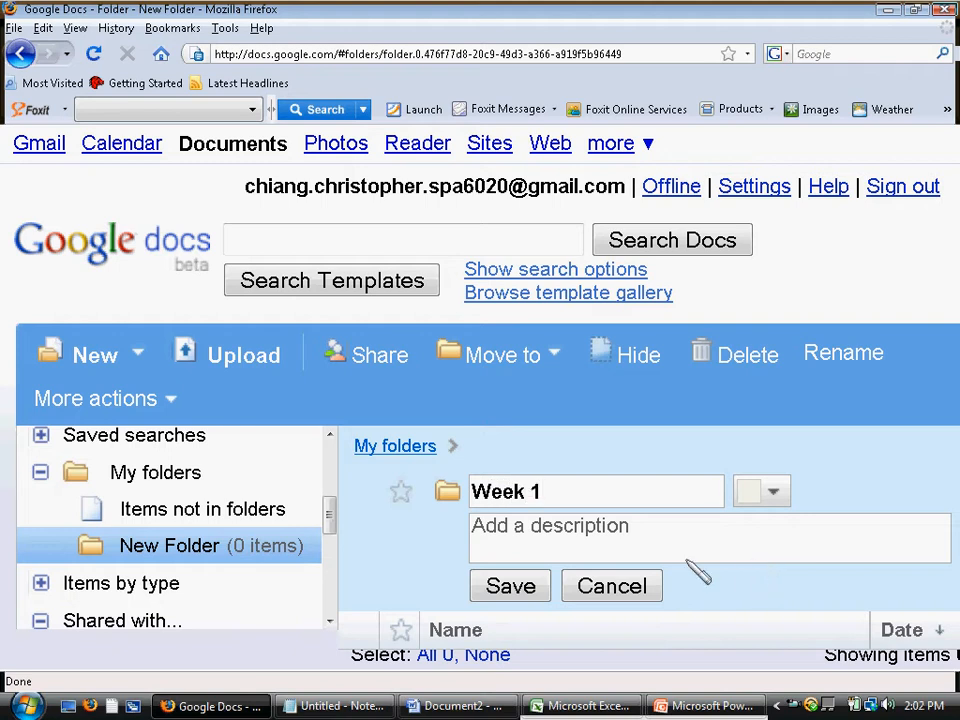
{"action": "left_click", "coordinate": [500, 586]}
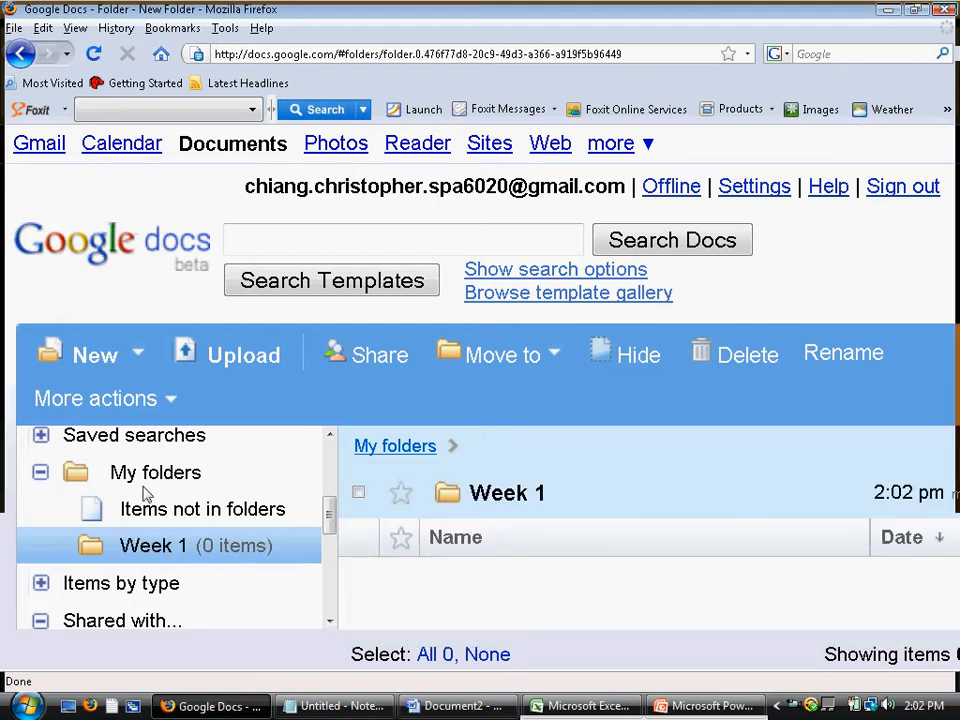
From Items not in folders, move SAT Journal (DEMO DOC) and SAT JOURNAL (DEMO) into Week 1
{"action": "left_click", "coordinate": [186, 515]}
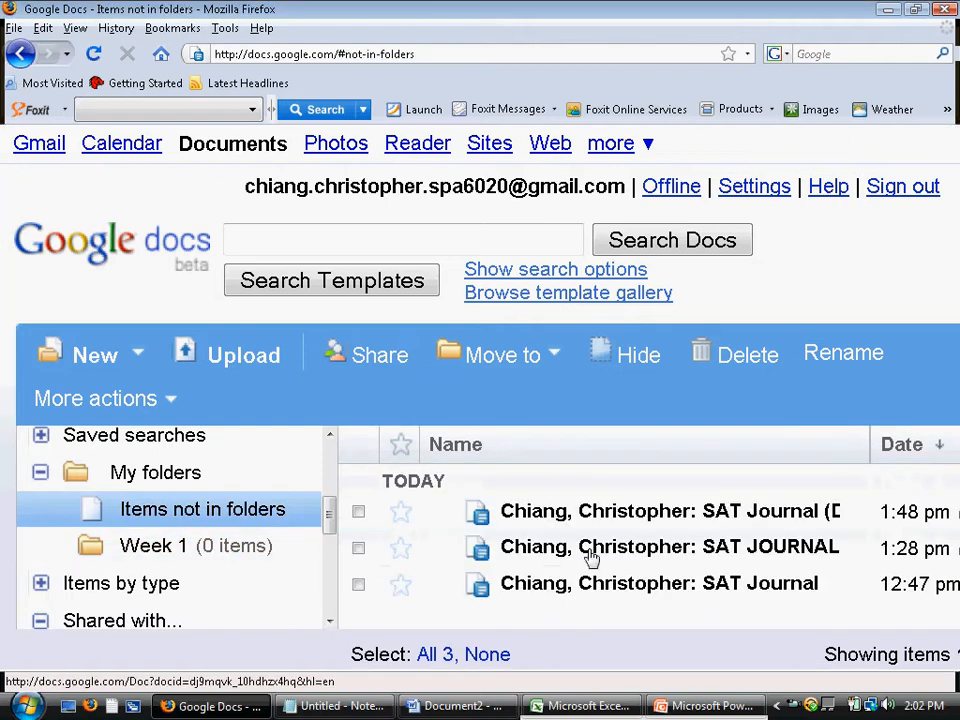
{"action": "left_click_drag", "start_coordinate": [742, 516], "coordinate": [375, 540]}
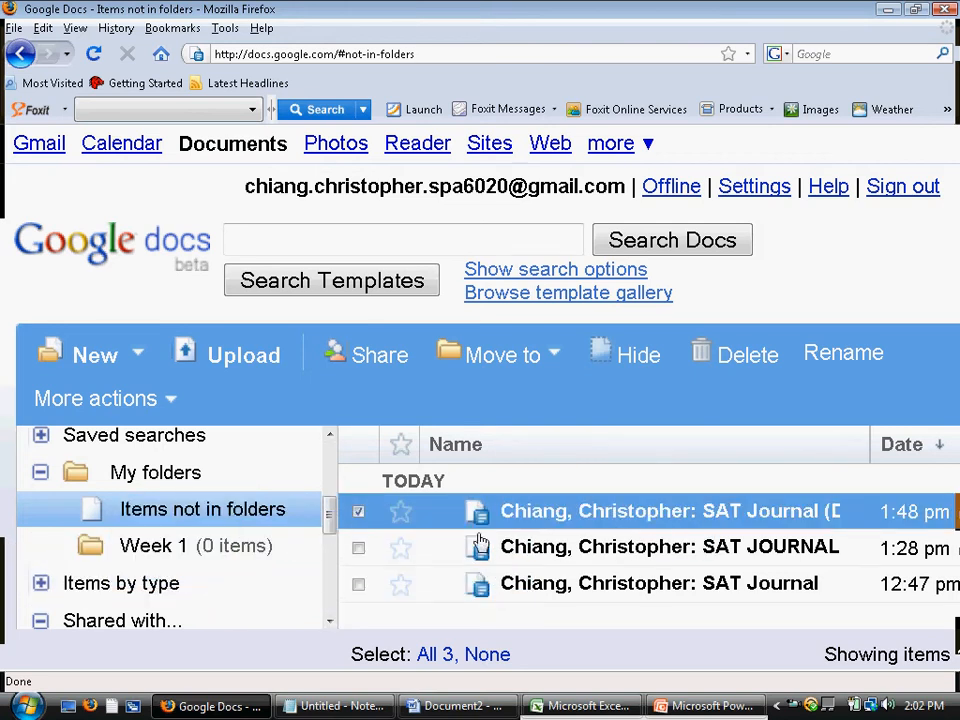
{"action": "left_click_drag", "start_coordinate": [525, 514], "coordinate": [203, 549]}
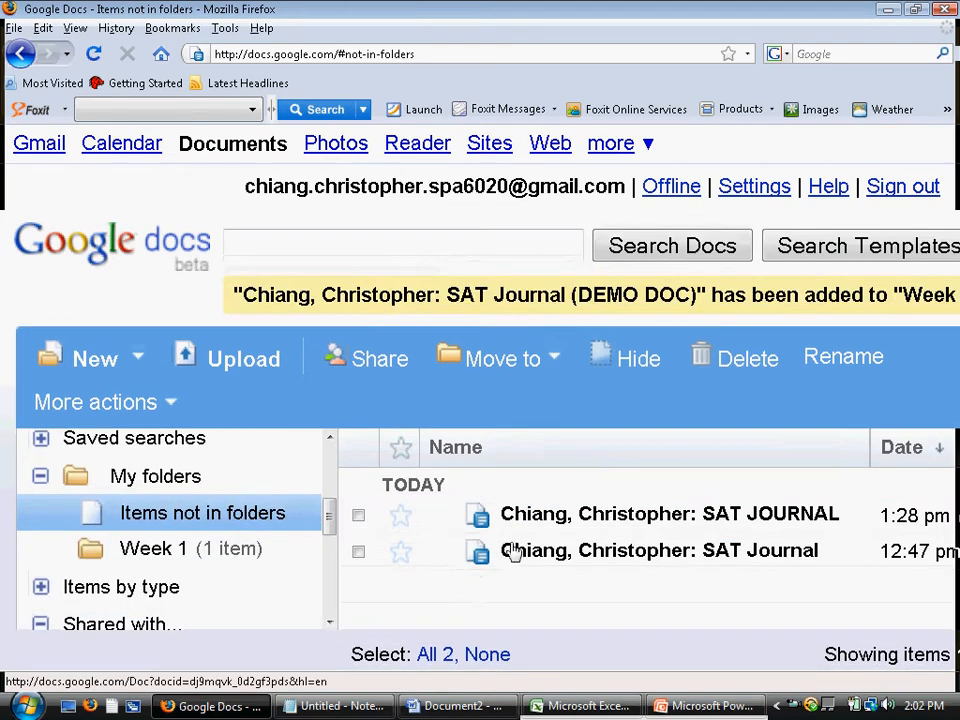
{"action": "left_click_drag", "start_coordinate": [536, 516], "coordinate": [185, 548]}
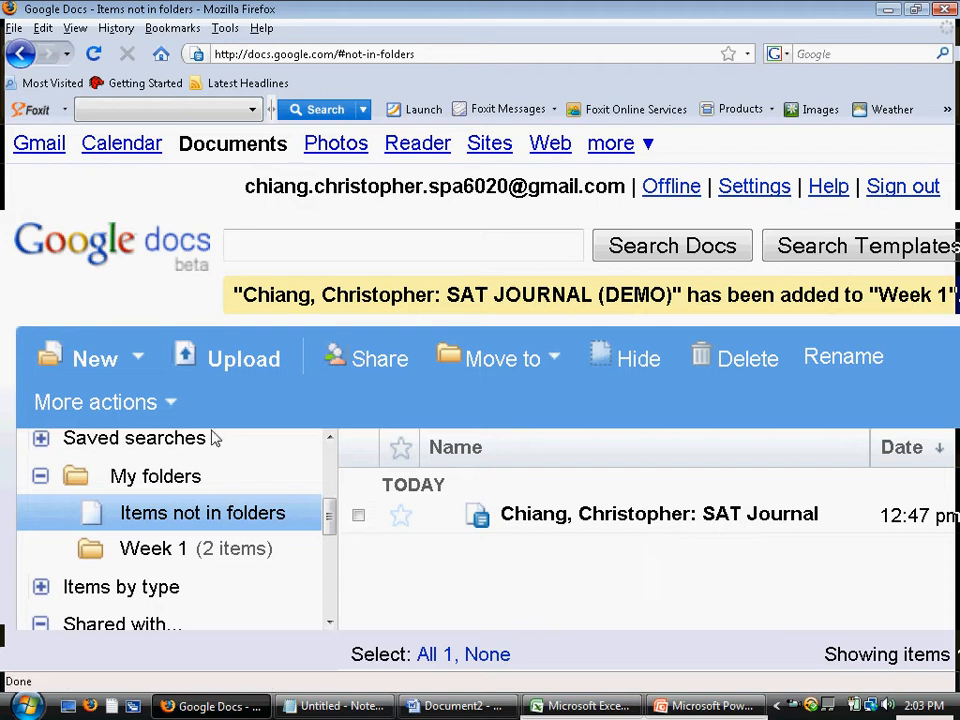
Create a new blank text document from the New menu, opening an Untitled tab
{"action": "left_click", "coordinate": [140, 372]}
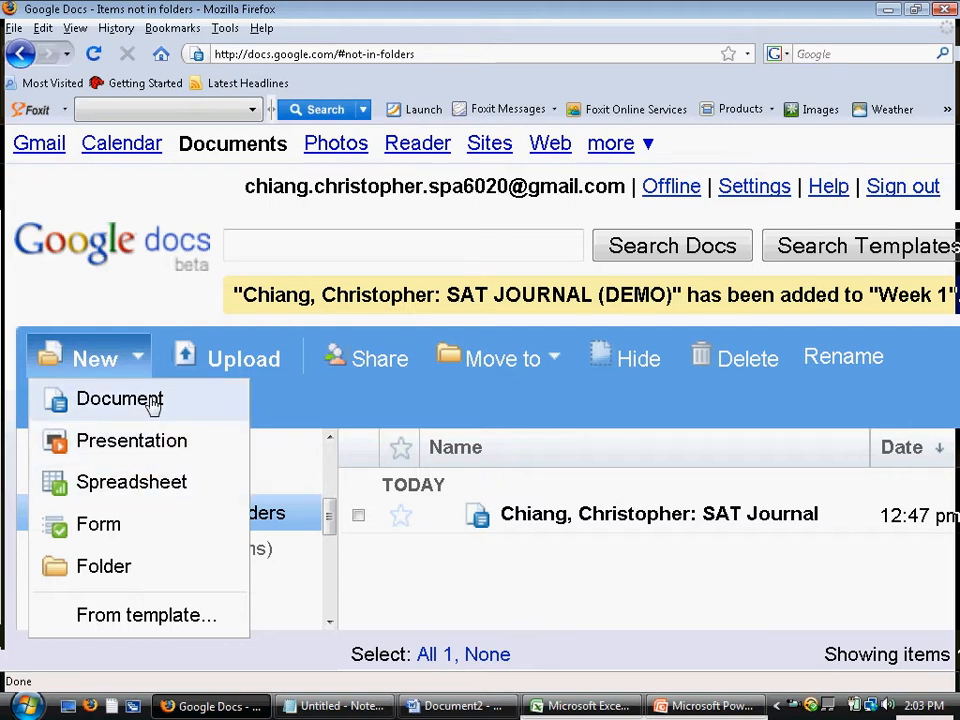
{"action": "left_click", "coordinate": [152, 400]}
{"action": "left_click", "coordinate": [126, 403]}
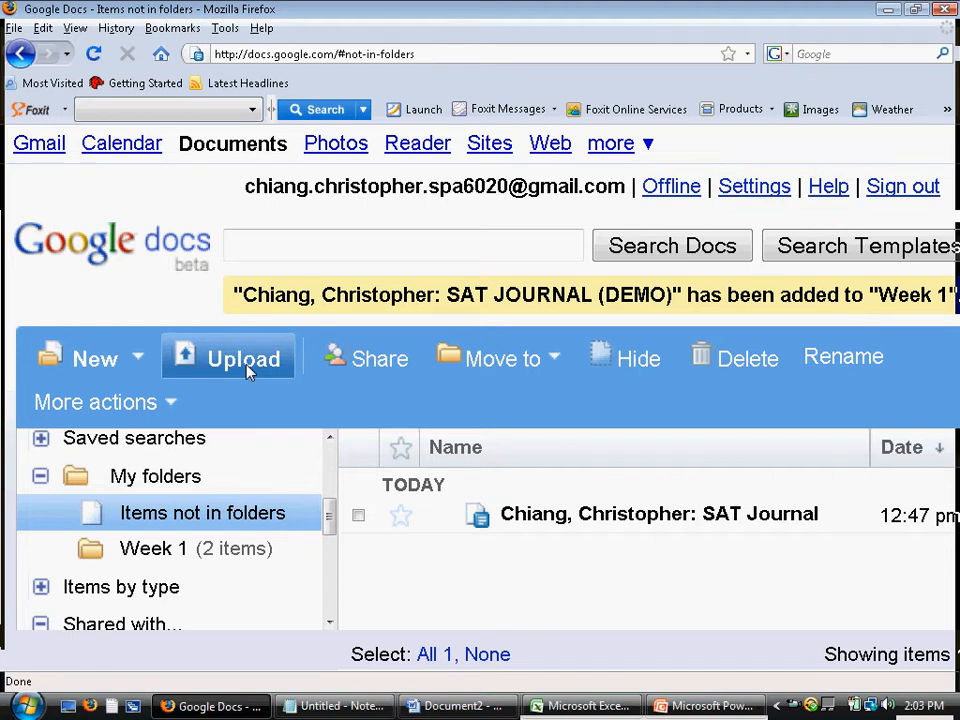
{"action": "left_click", "coordinate": [122, 378]}
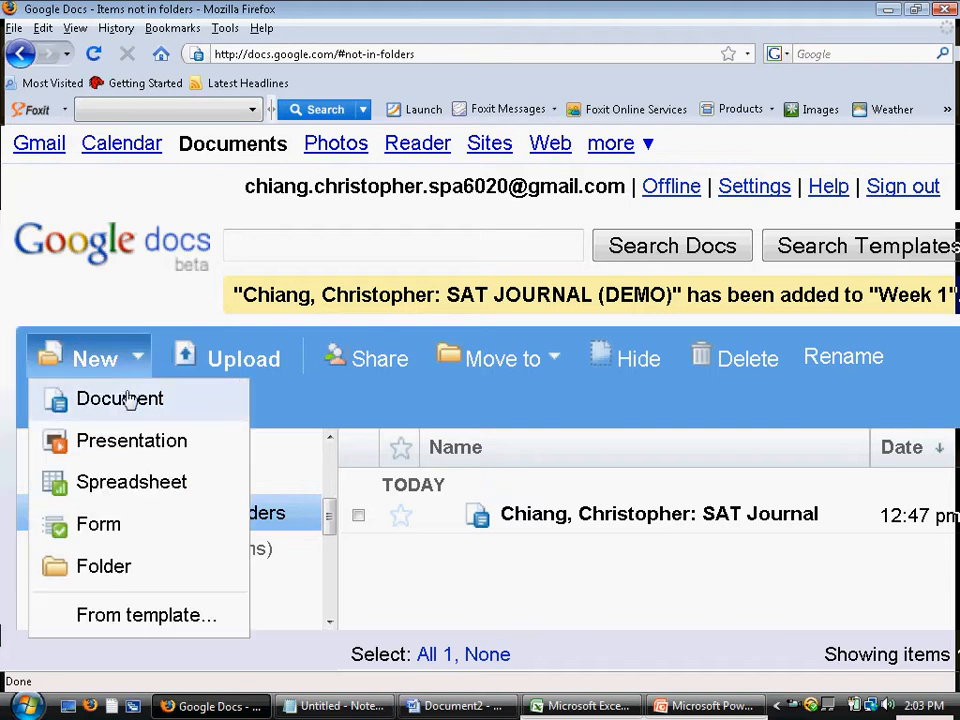
{"action": "left_click", "coordinate": [132, 413]}
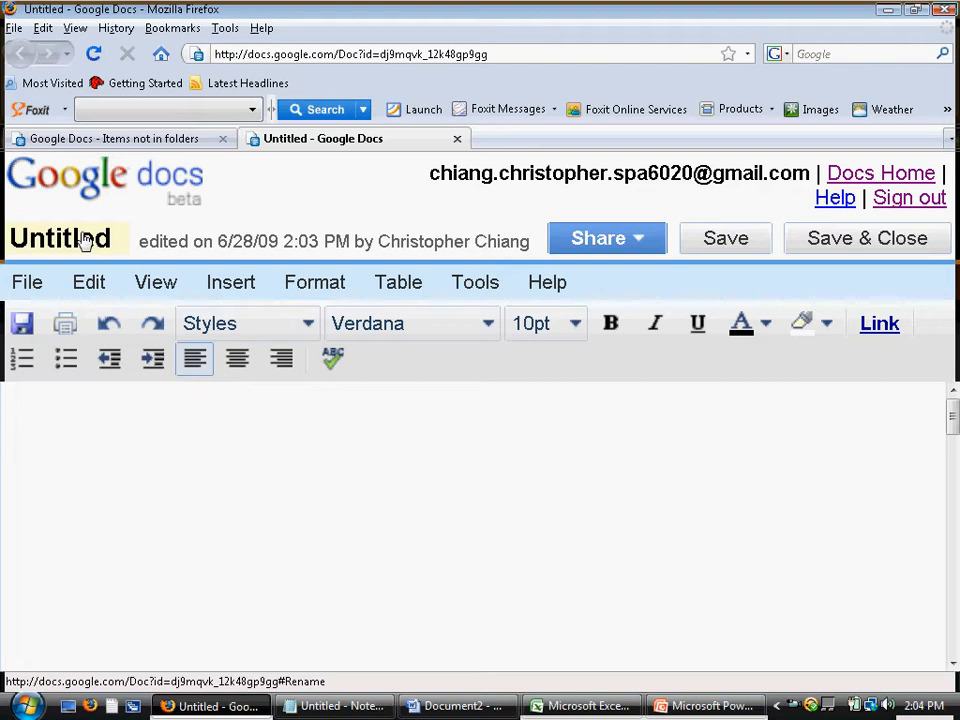
Look through the documents list and the File menu, leaving the document still Untitled
{"action": "left_click", "coordinate": [120, 142]}
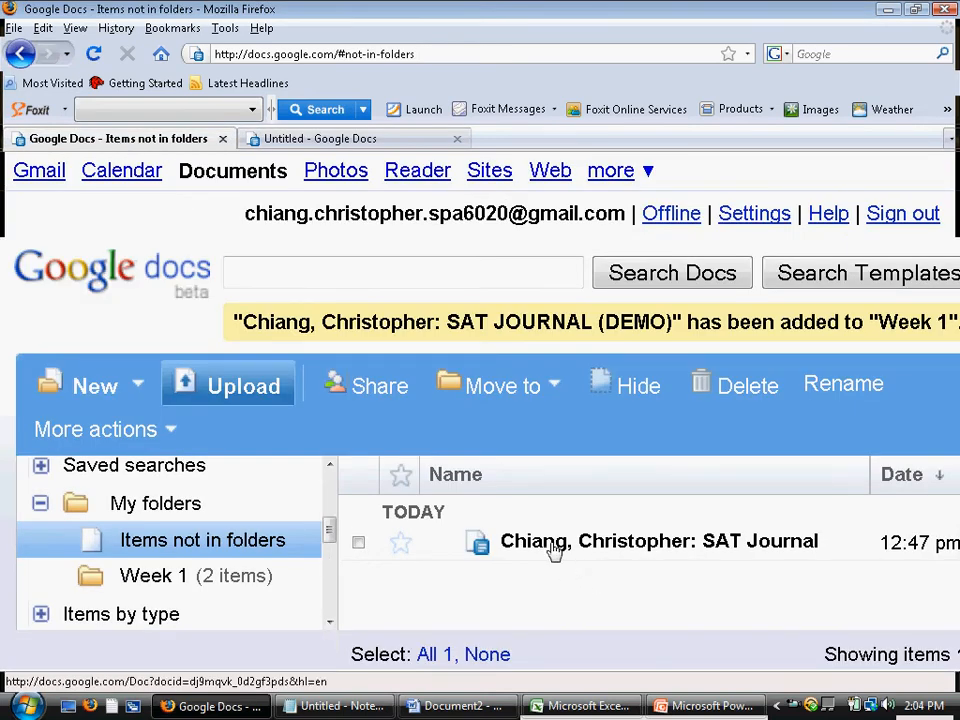
{"action": "left_click", "coordinate": [378, 141]}
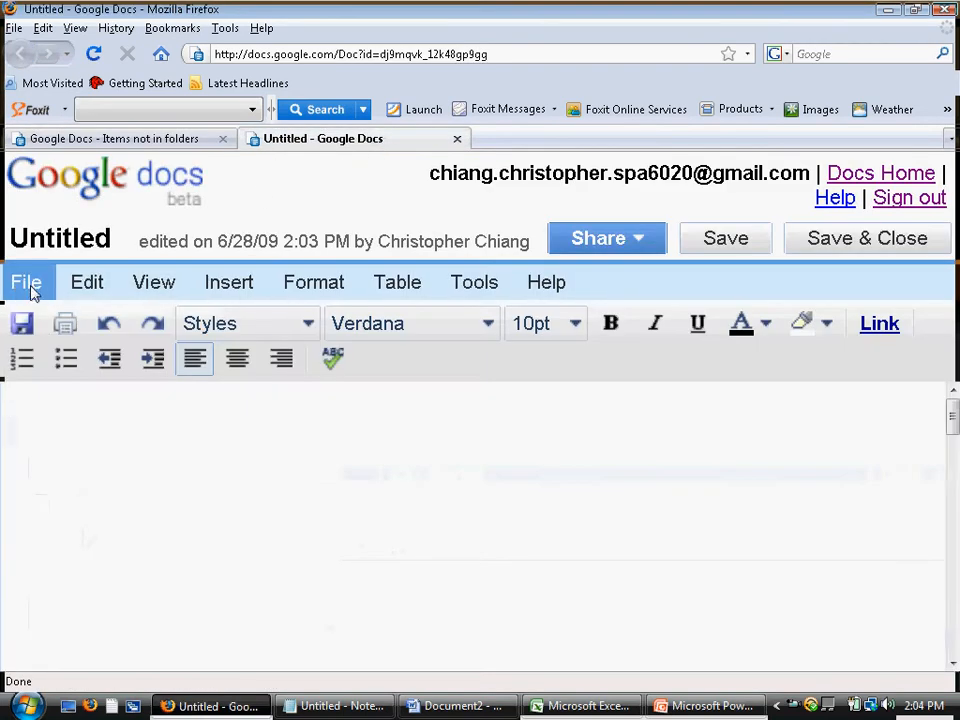
{"action": "left_click", "coordinate": [66, 241]}
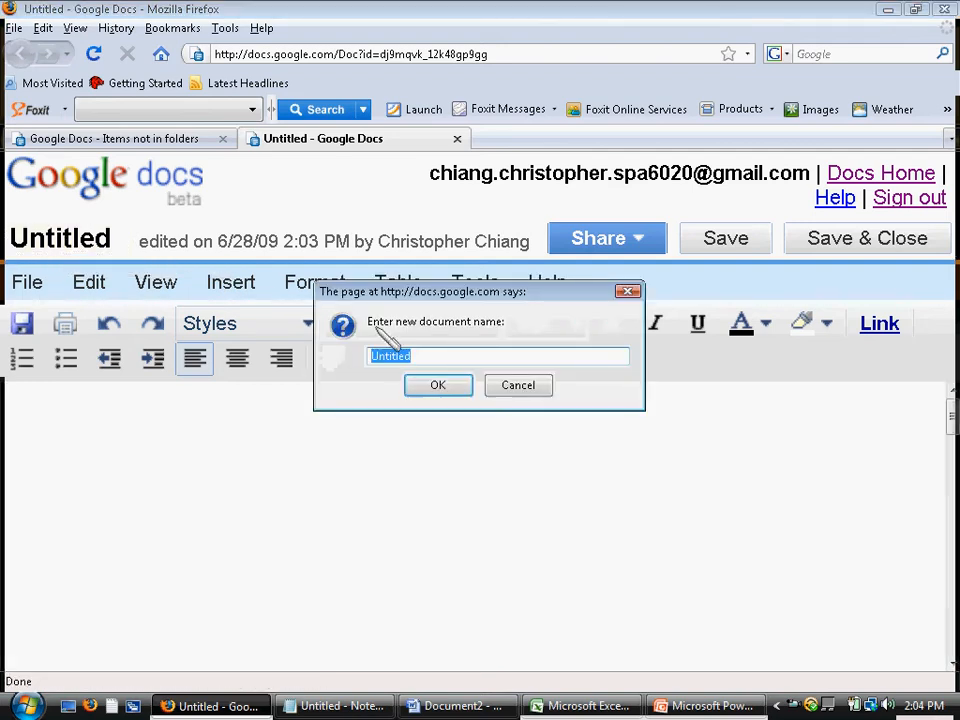
{"action": "left_click", "coordinate": [512, 392]}
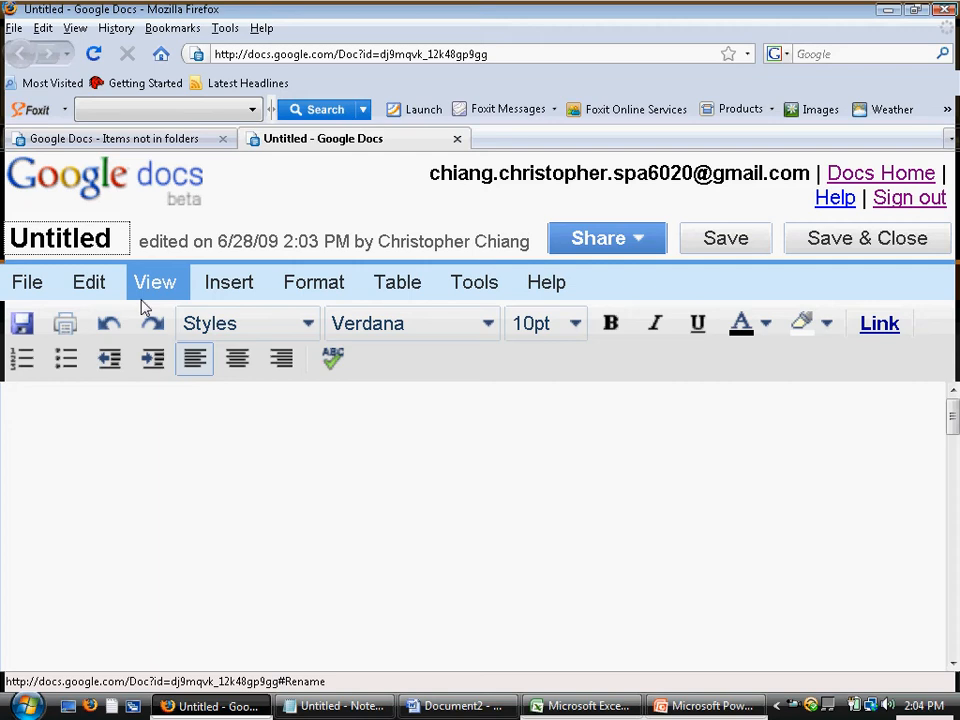
{"action": "left_click", "coordinate": [28, 284]}
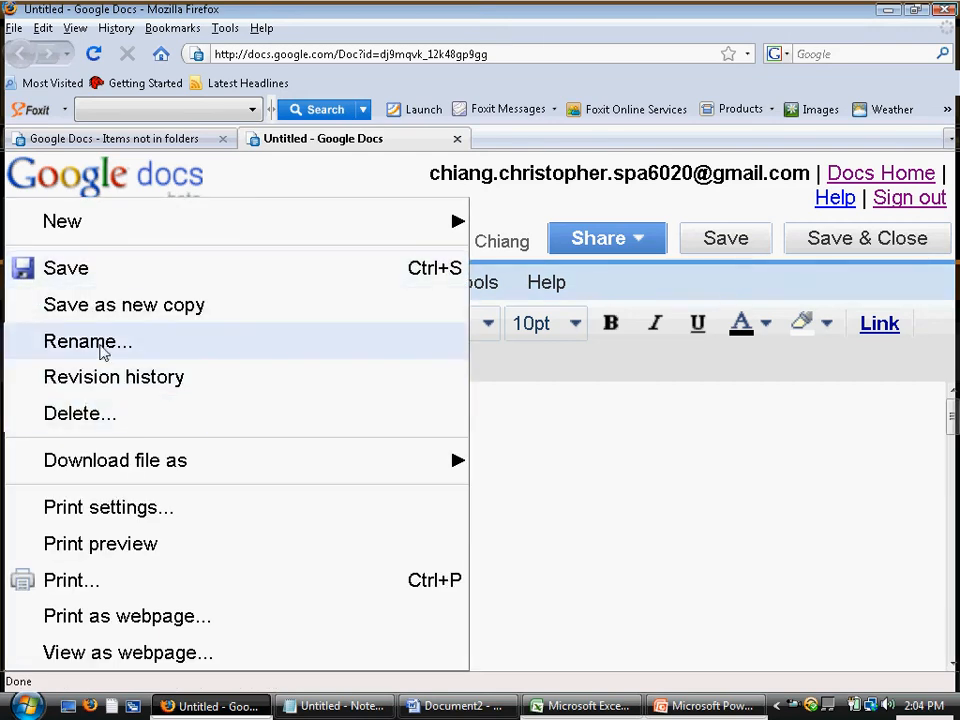
{"action": "left_click", "coordinate": [596, 452]}
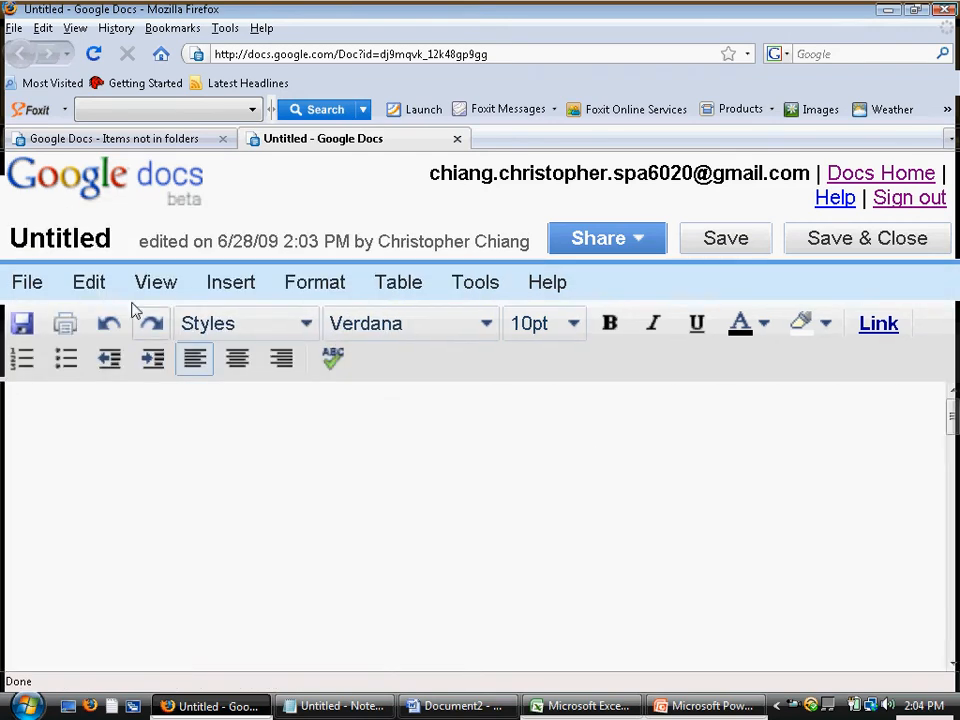
{"action": "left_click", "coordinate": [32, 285]}
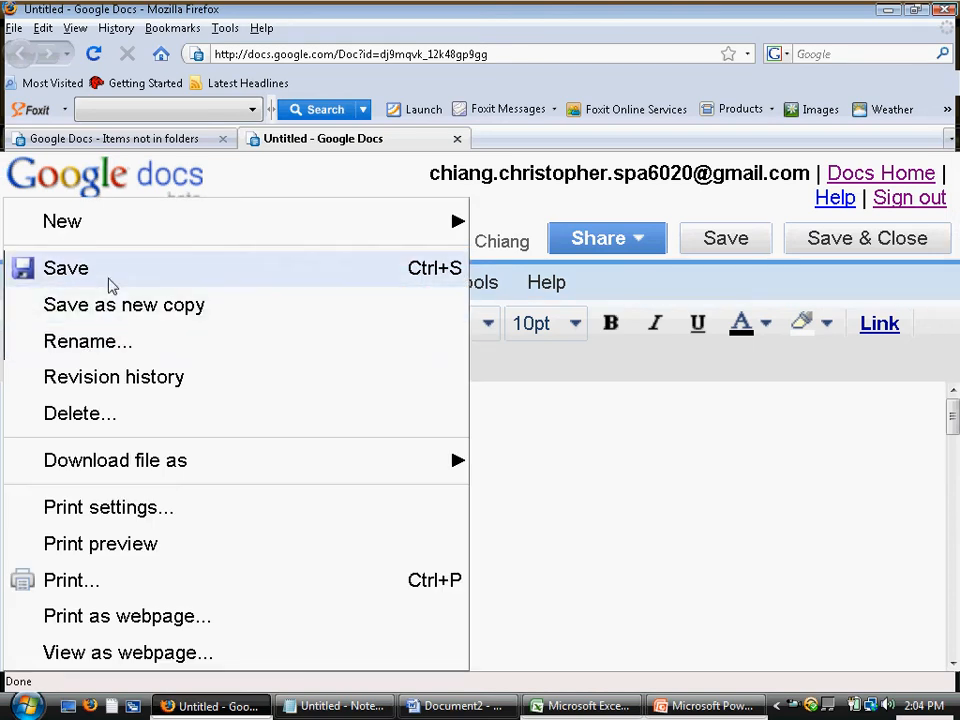
{"action": "mouse_move", "coordinate": [403, 478]}
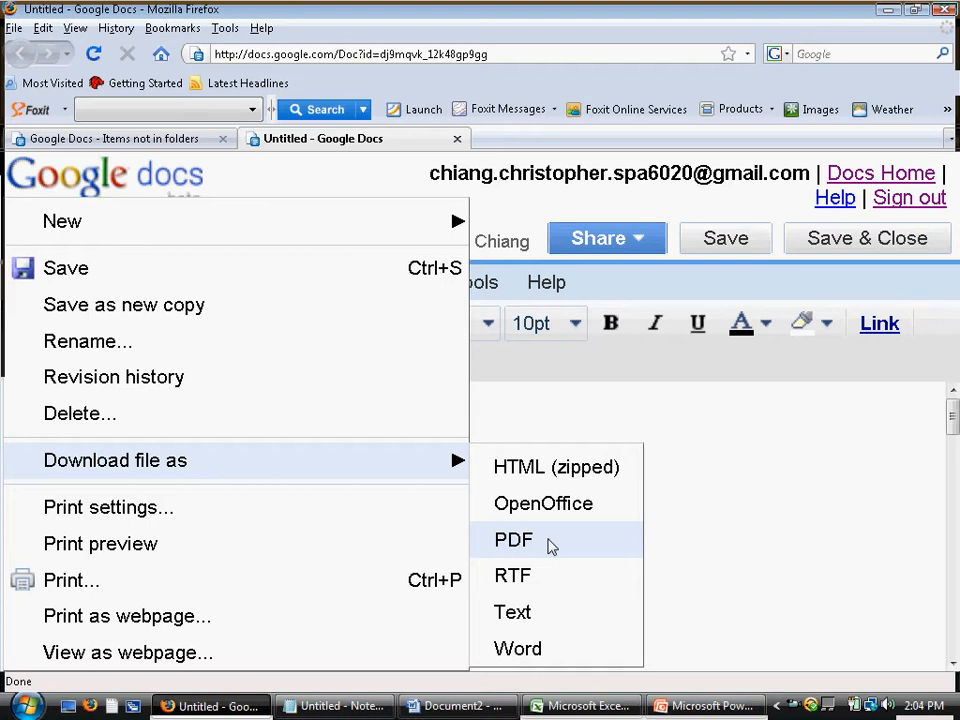
{"action": "left_click", "coordinate": [778, 553]}
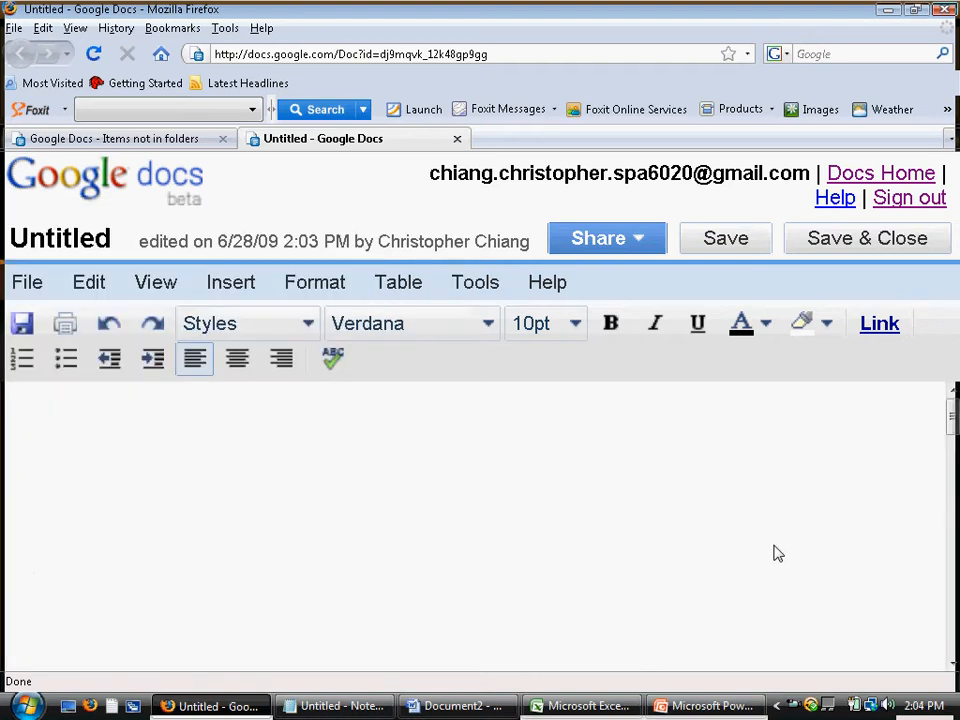
Retitle the document as the author's name followed by ': SAT JOURNAL (DEMO DRAFT)'
{"action": "left_click", "coordinate": [60, 238]}
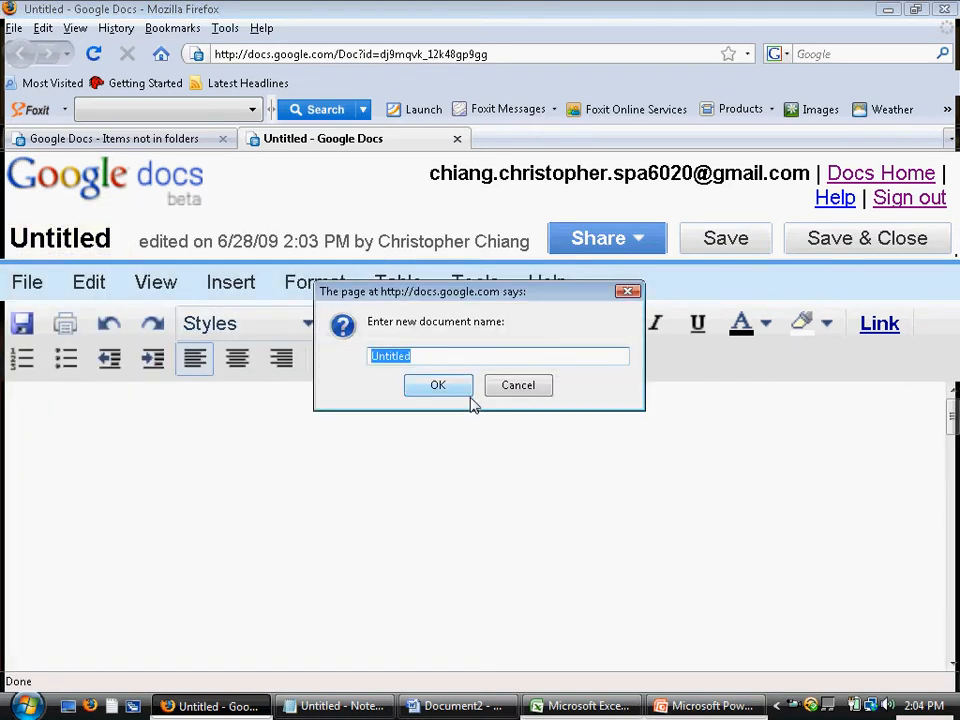
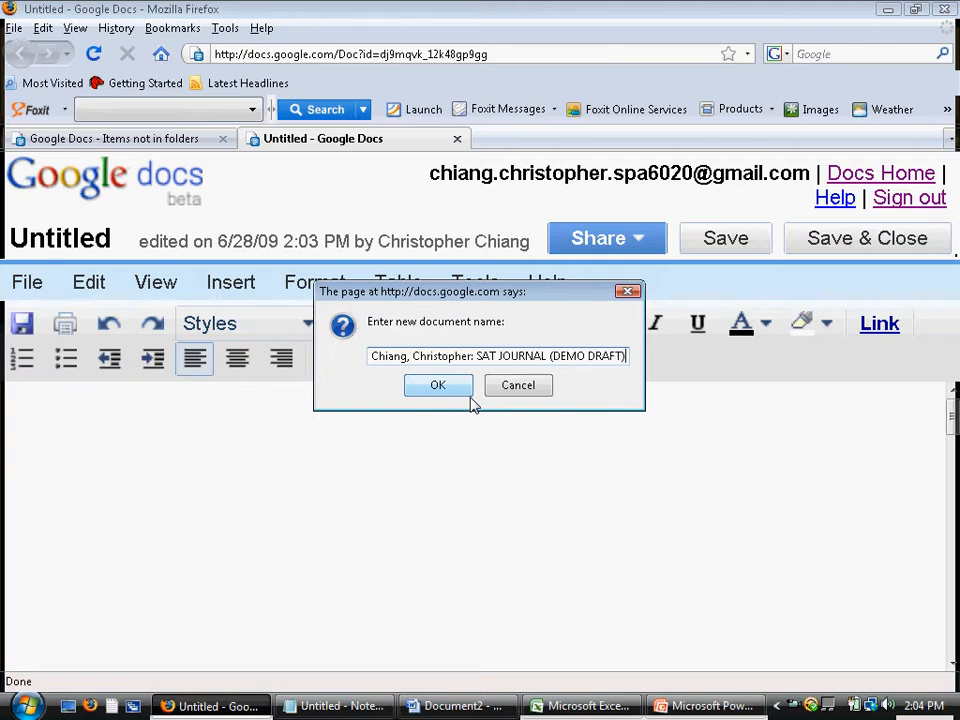
{"action": "left_click", "coordinate": [449, 392]}
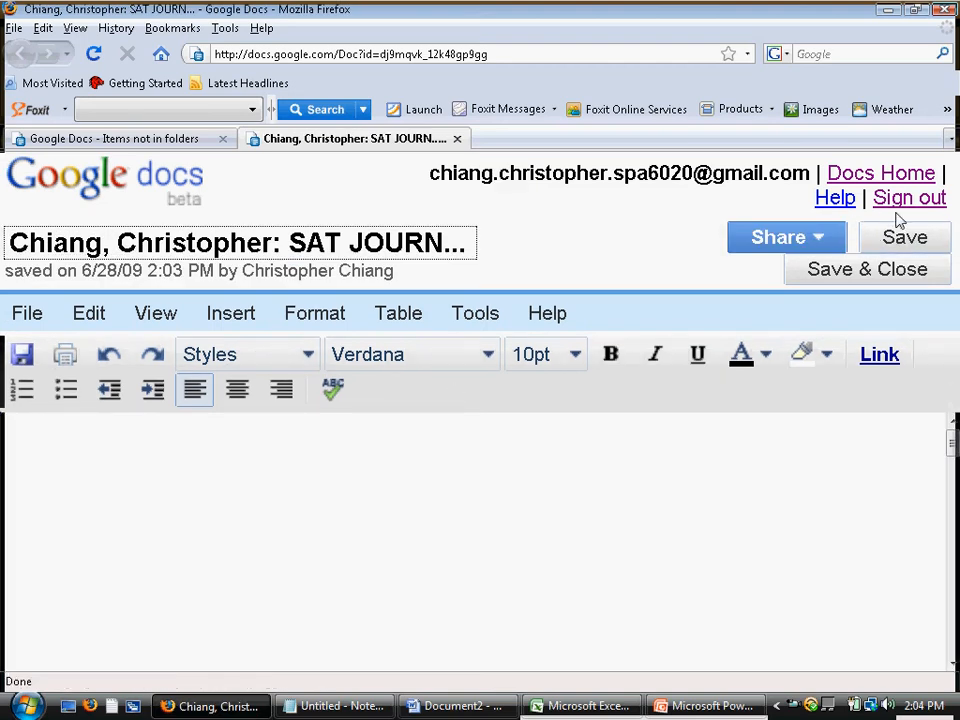
Save the document and begin the body outline with lines 1), a) and b)
{"action": "left_click", "coordinate": [908, 242]}
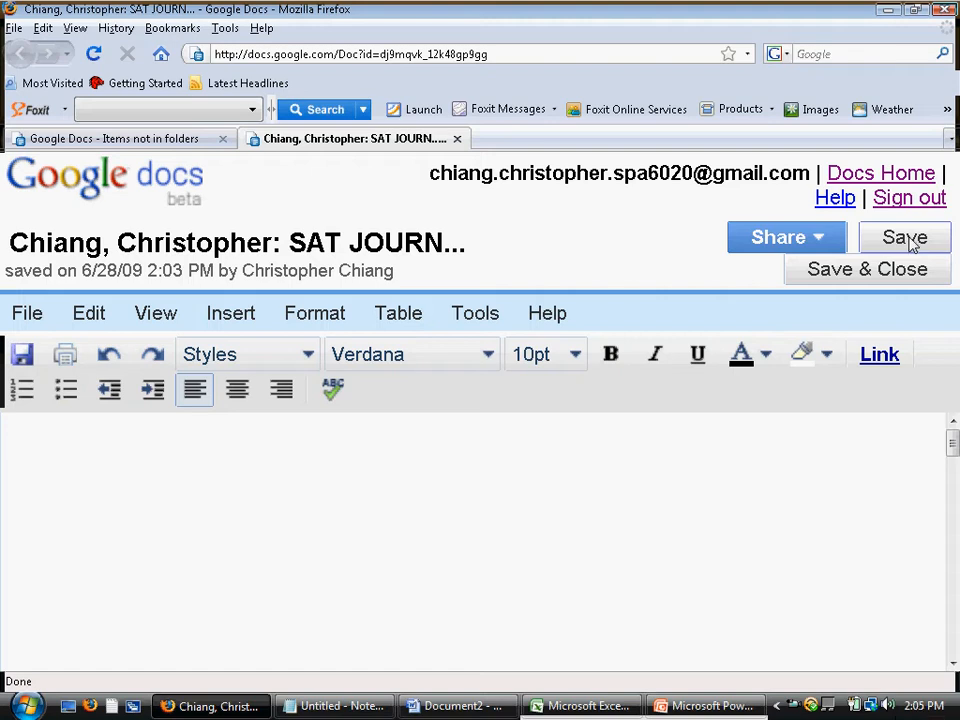
{"action": "left_click", "coordinate": [396, 456]}
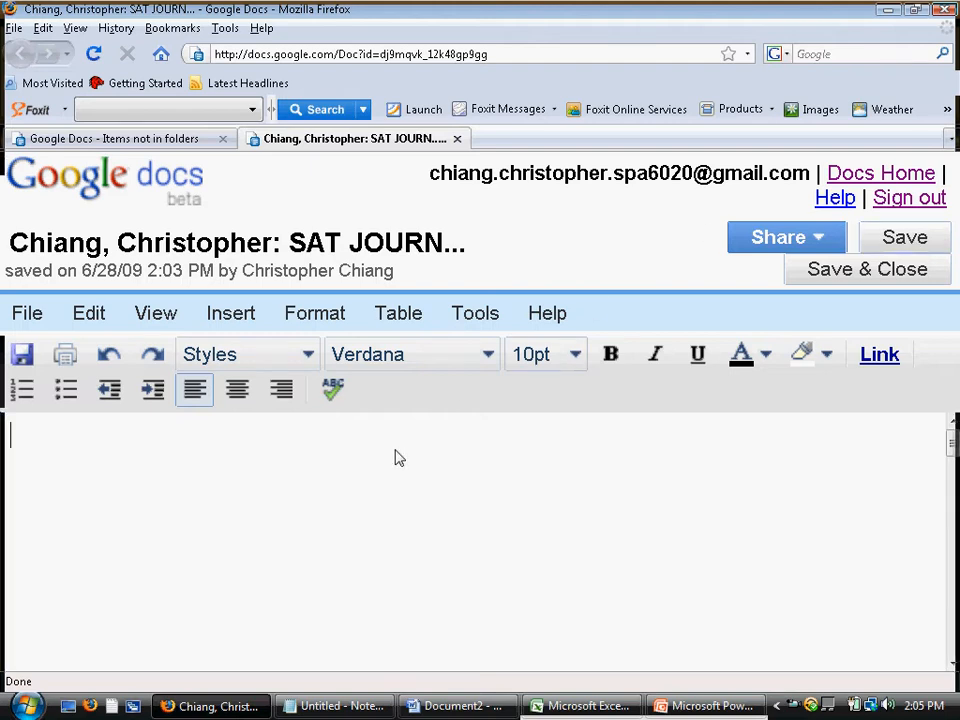
{"action": "type", "text": "1)"}
{"action": "key", "text": "Return"}
{"action": "type", "text": "a)"}
{"action": "key", "text": "Return"}
{"action": "type", "text": "b)"}
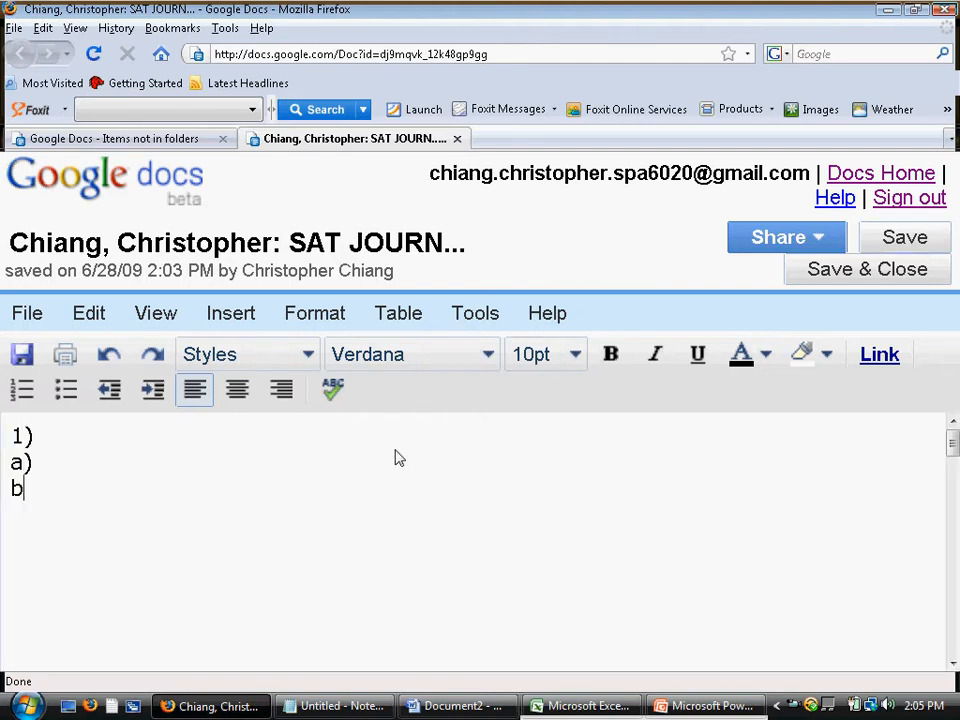
Continue the outline with lines c), d) and e)
{"action": "key", "text": "Return"}
{"action": "type", "text": "c)P"}
{"action": "key", "text": "BackSpace"}
{"action": "key", "text": "Return"}
{"action": "type", "text": "d)"}
{"action": "key", "text": "Return"}
{"action": "type", "text": "e)"}
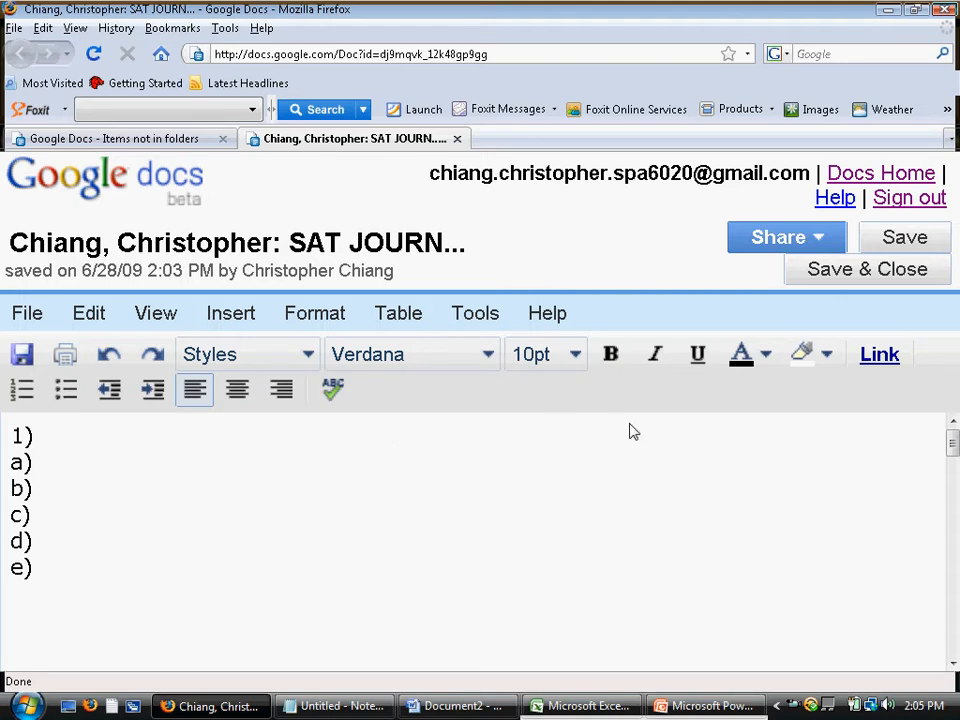
Open Share with others, keep invitees as collaborators, and enter the first invitee's e-mail address
{"action": "left_click", "coordinate": [797, 247]}
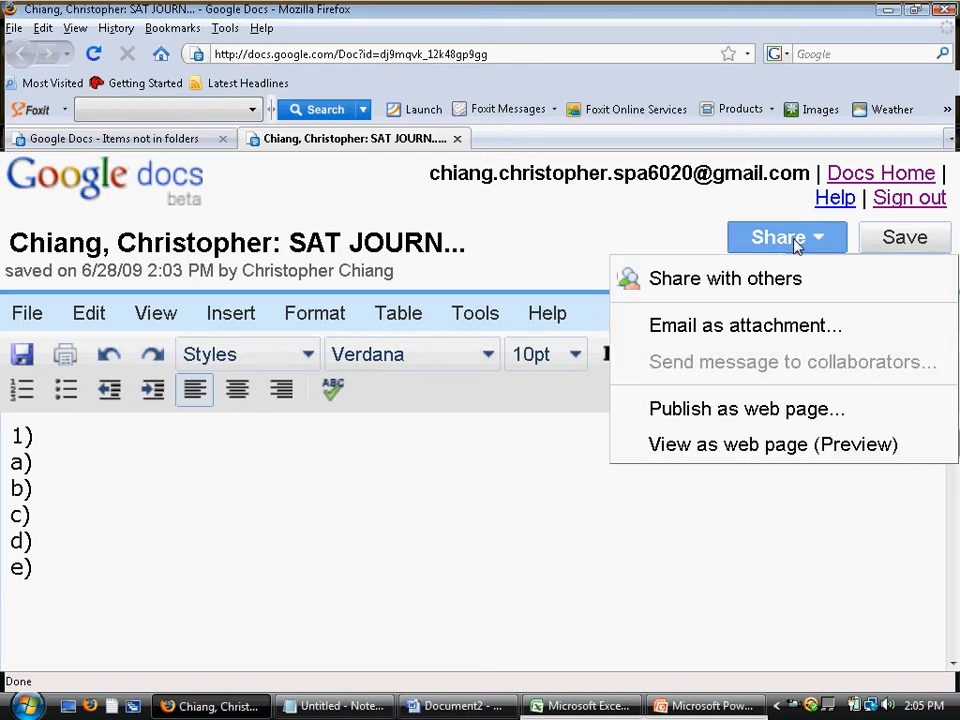
{"action": "left_click", "coordinate": [791, 279]}
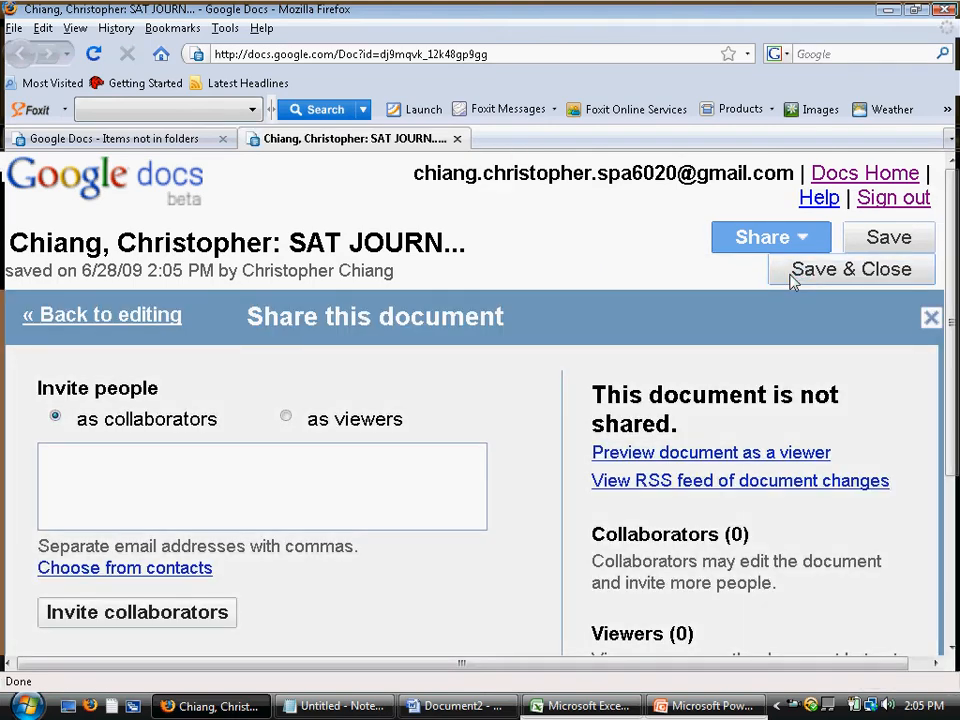
{"action": "left_click", "coordinate": [112, 428]}
{"action": "left_click", "coordinate": [143, 486]}
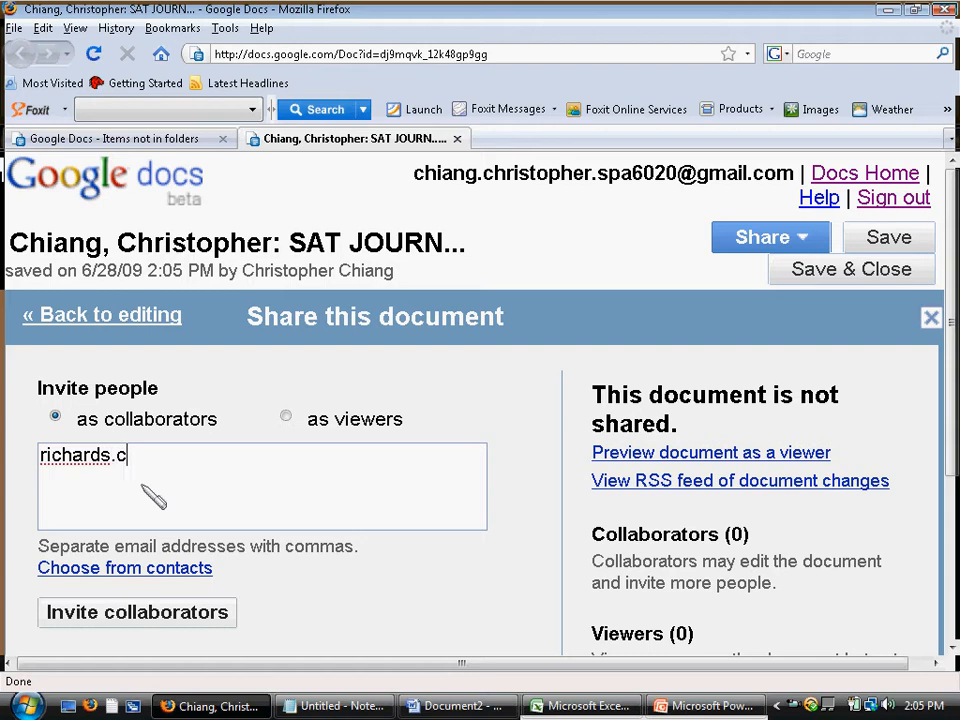
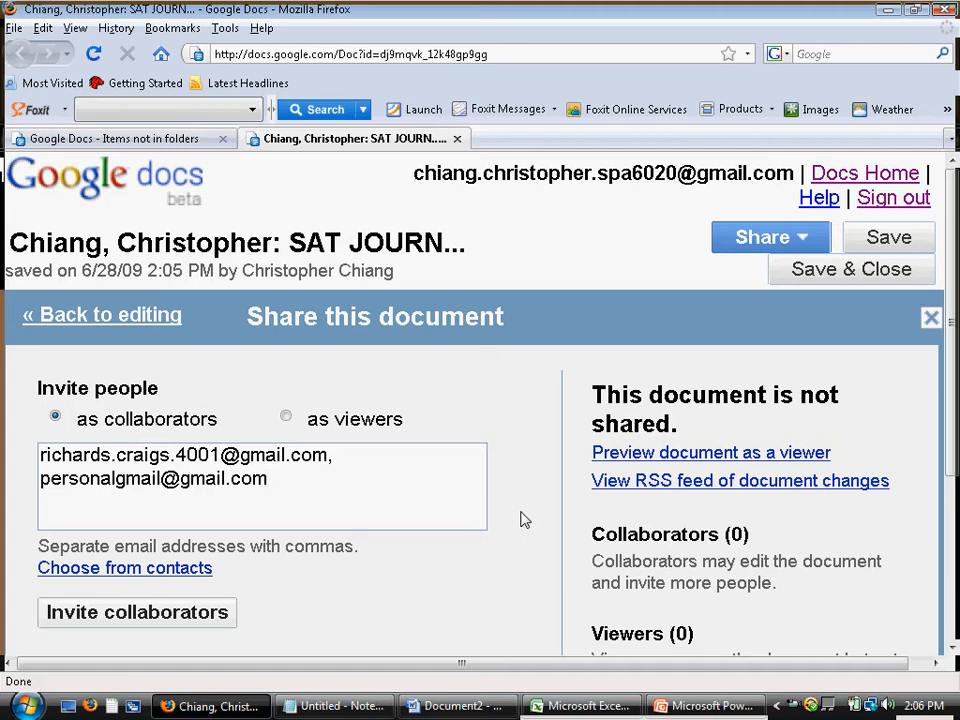
Type lines 1), a), b), c) in Word's Document2, then return to editing the journal
{"action": "left_click", "coordinate": [460, 706]}
{"action": "type", "text": "1)"}
{"action": "key", "text": "Return"}
{"action": "type", "text": "a)"}
{"action": "key", "text": "Return"}
{"action": "type", "text": "b)"}
{"action": "key", "text": "Return"}
{"action": "type", "text": "c)"}
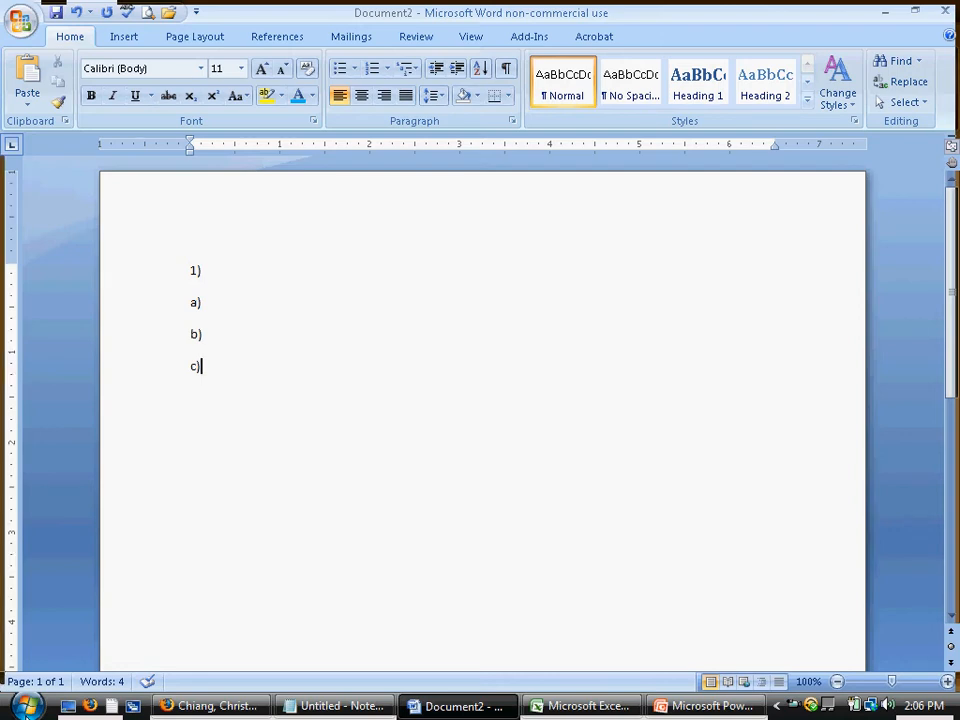
{"action": "left_click", "coordinate": [210, 706]}
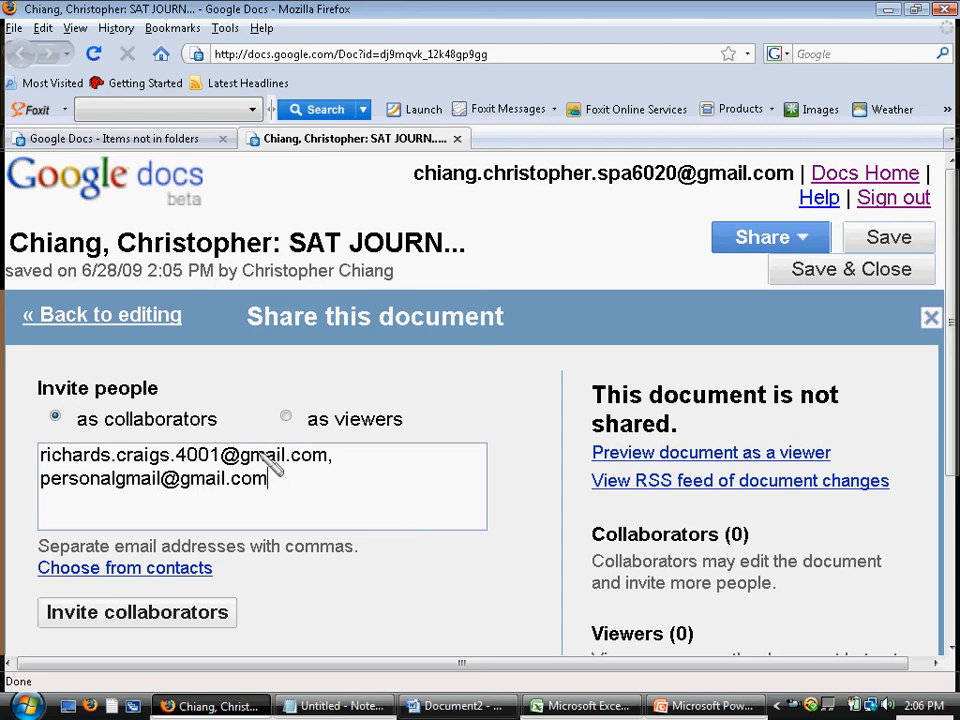
{"action": "left_click", "coordinate": [146, 316]}
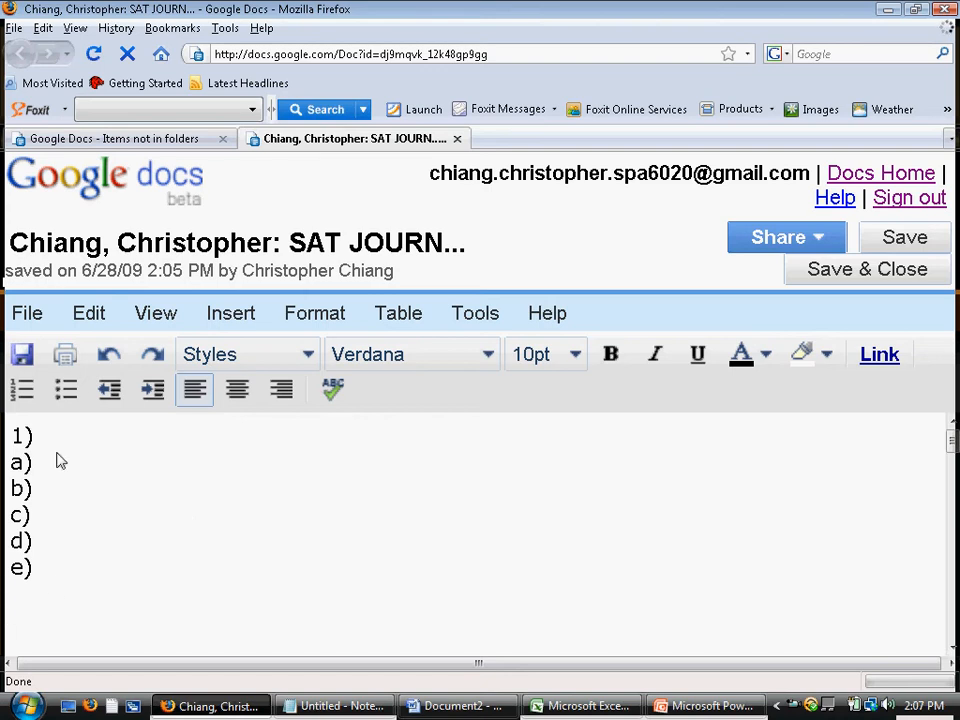
Publish the journal as a web page and select its public document URL
{"action": "left_click", "coordinate": [801, 245]}
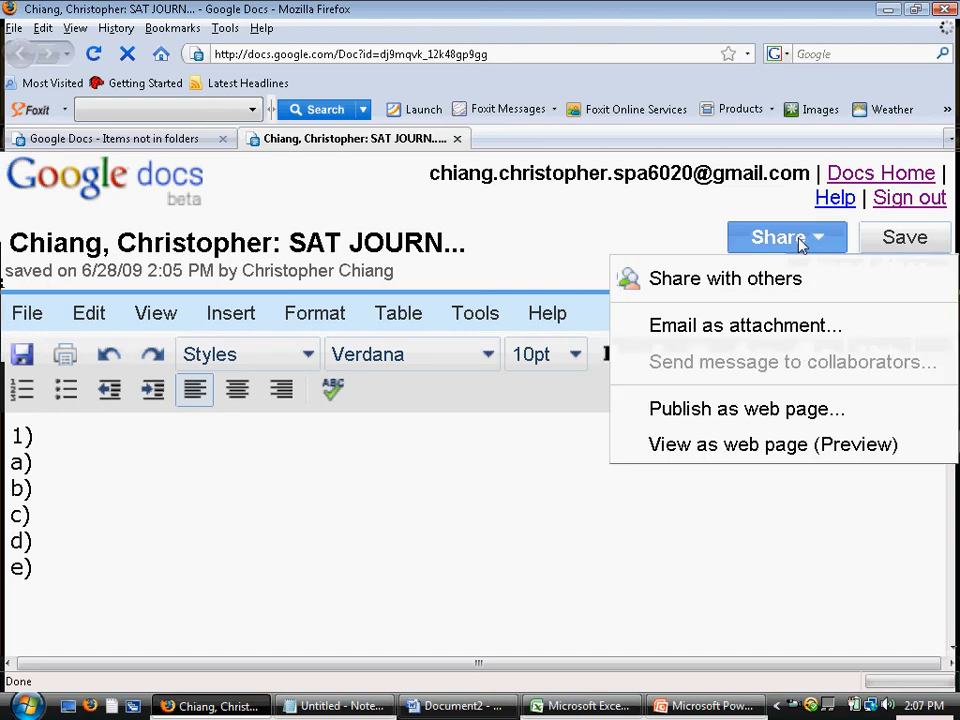
{"action": "left_click", "coordinate": [790, 410]}
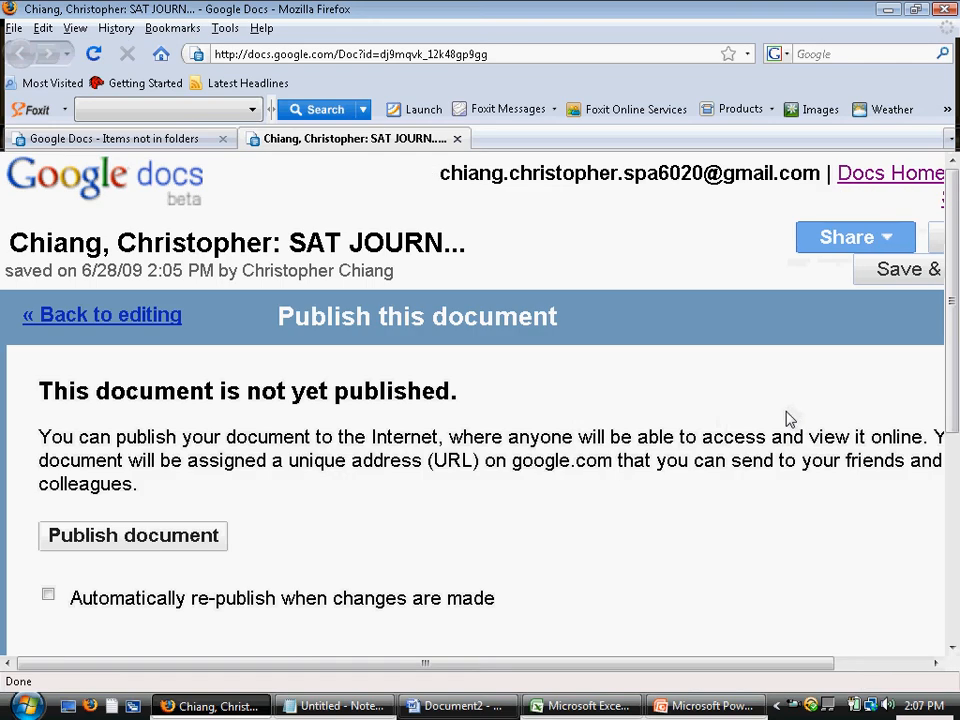
{"action": "left_click", "coordinate": [162, 541]}
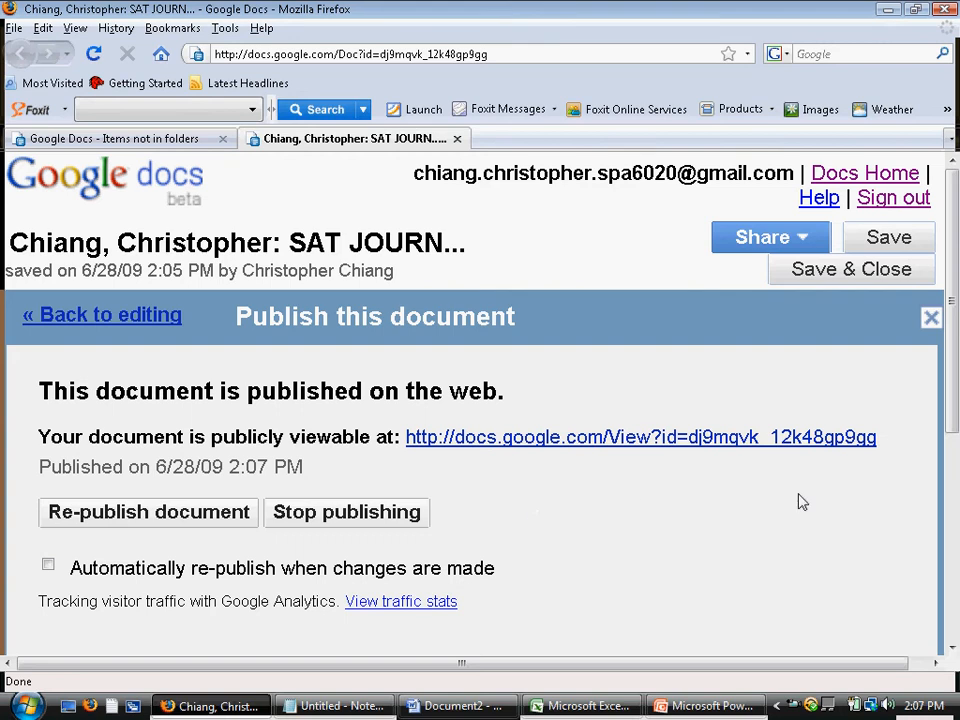
{"action": "left_click_drag", "start_coordinate": [898, 449], "coordinate": [403, 457]}
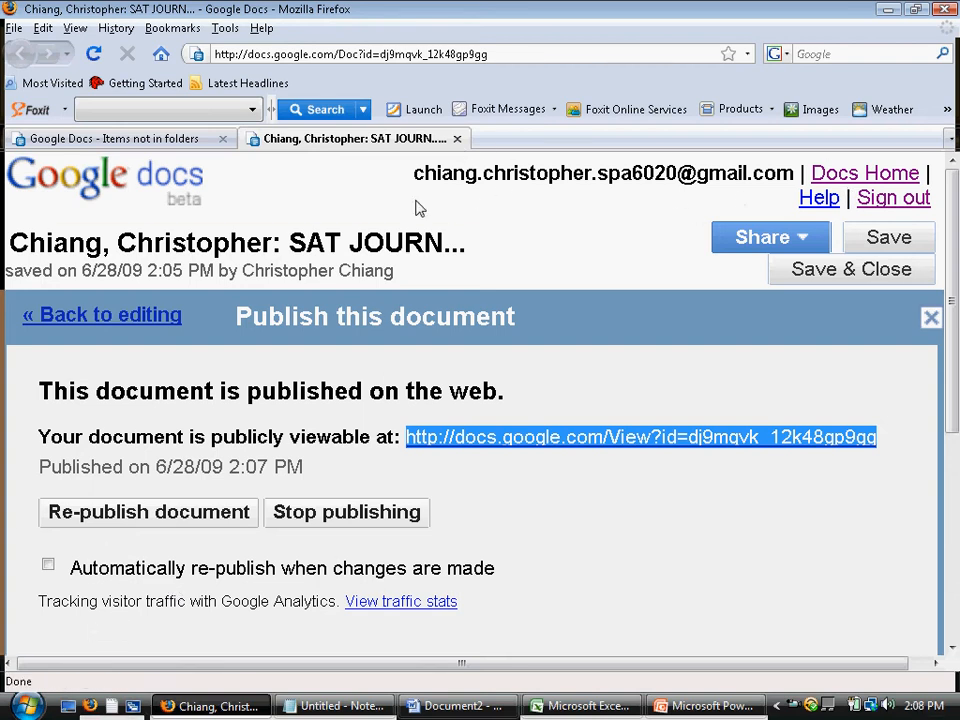
Sign out and back in, then search 'unit' and open Unit Four State Questions Work Space
{"action": "left_click", "coordinate": [100, 182]}
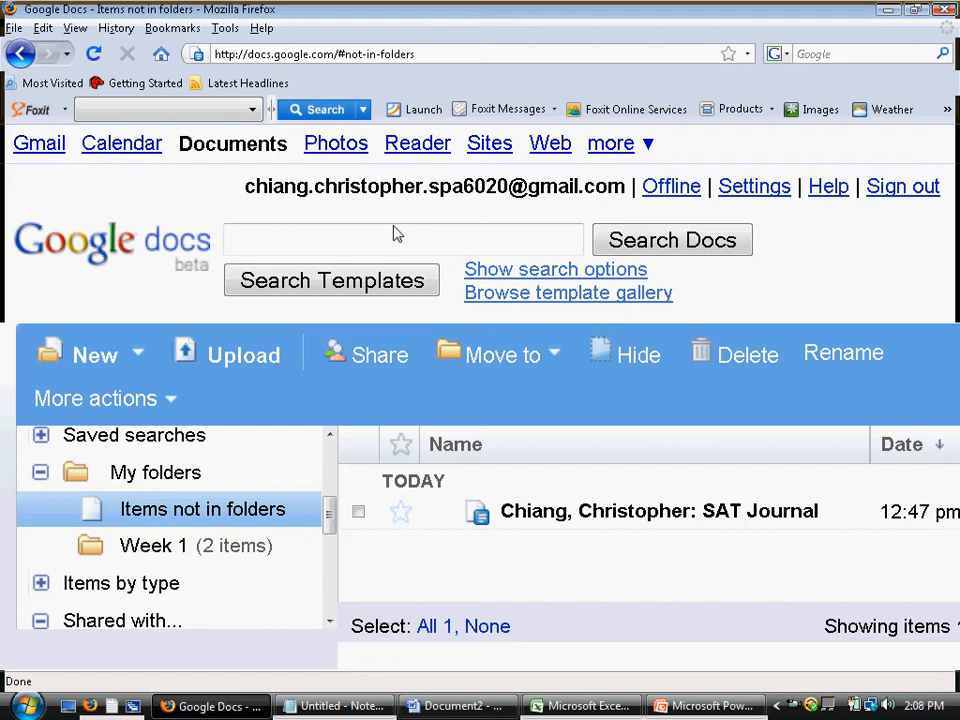
{"action": "left_click", "coordinate": [902, 187]}
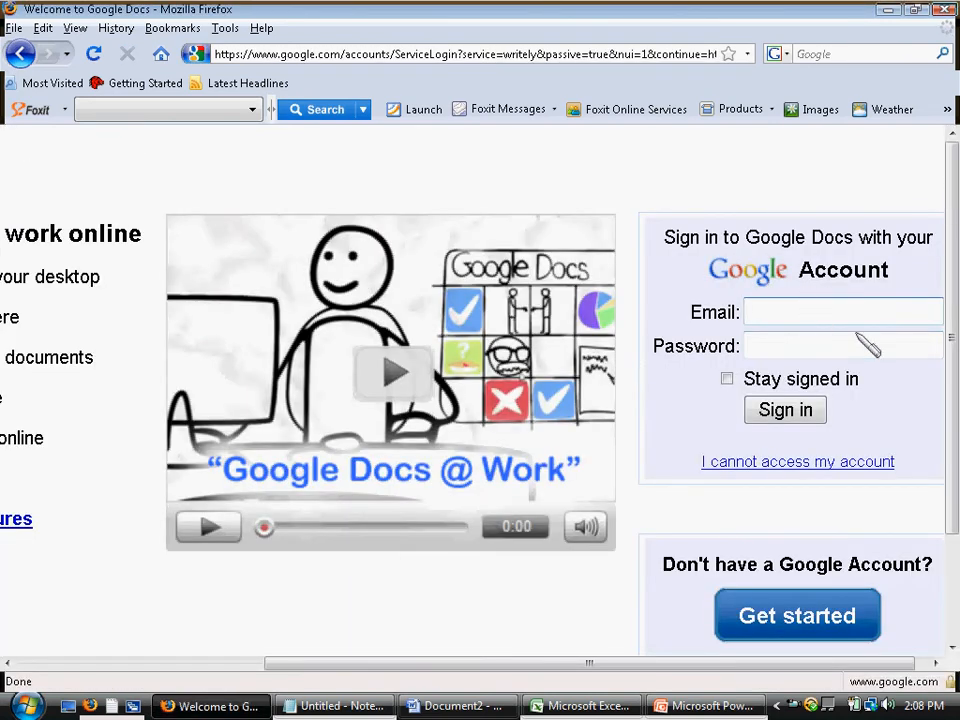
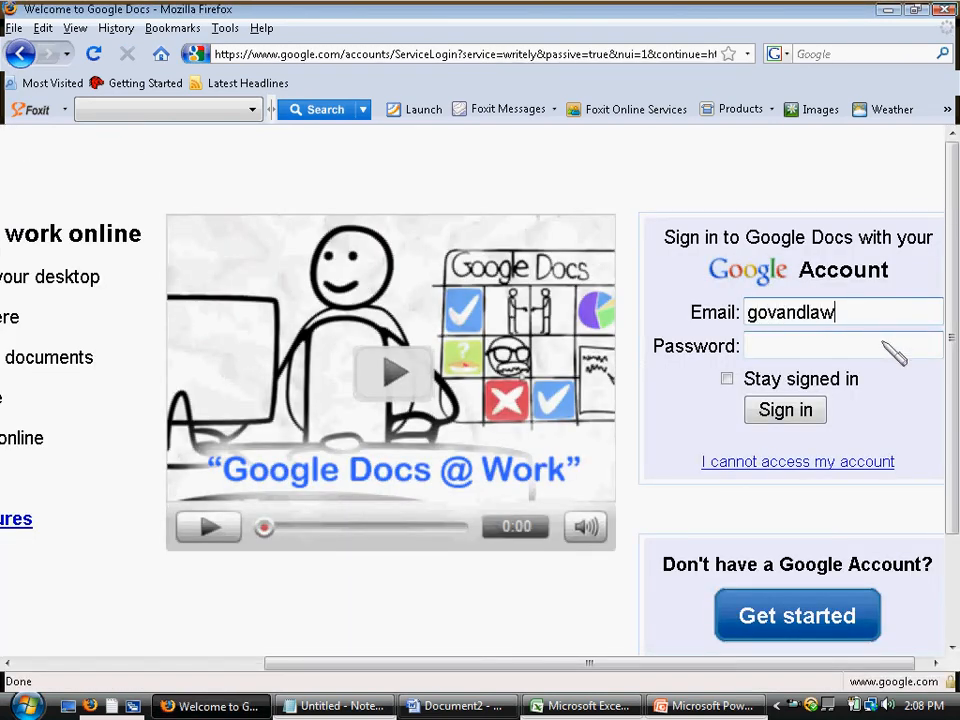
{"action": "left_click", "coordinate": [884, 343]}
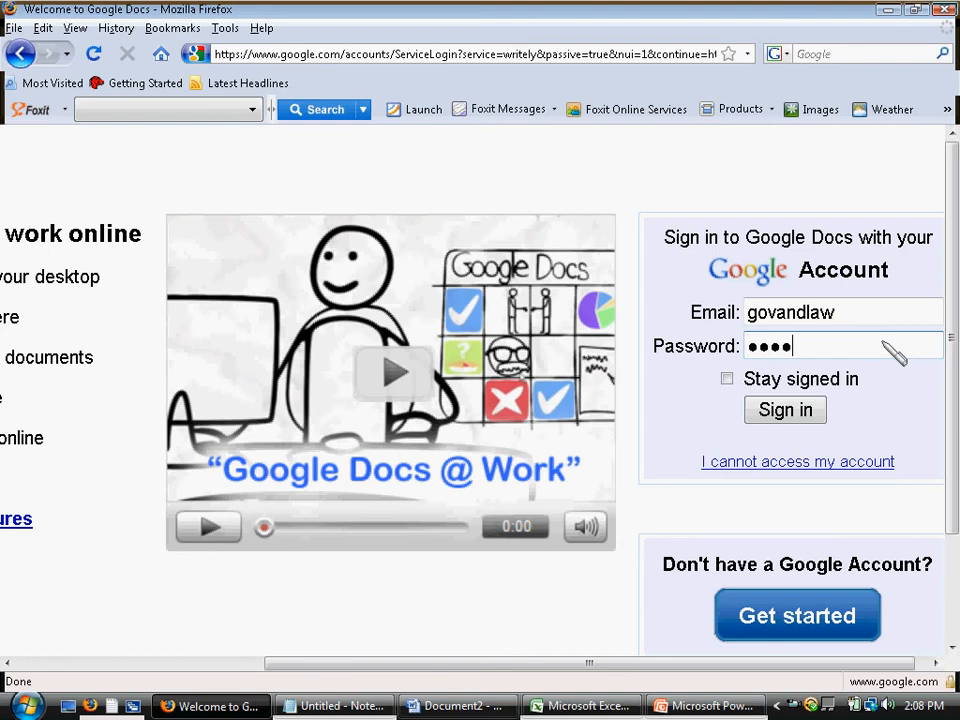
{"action": "type", "text": "••"}
{"action": "key", "text": "Return"}
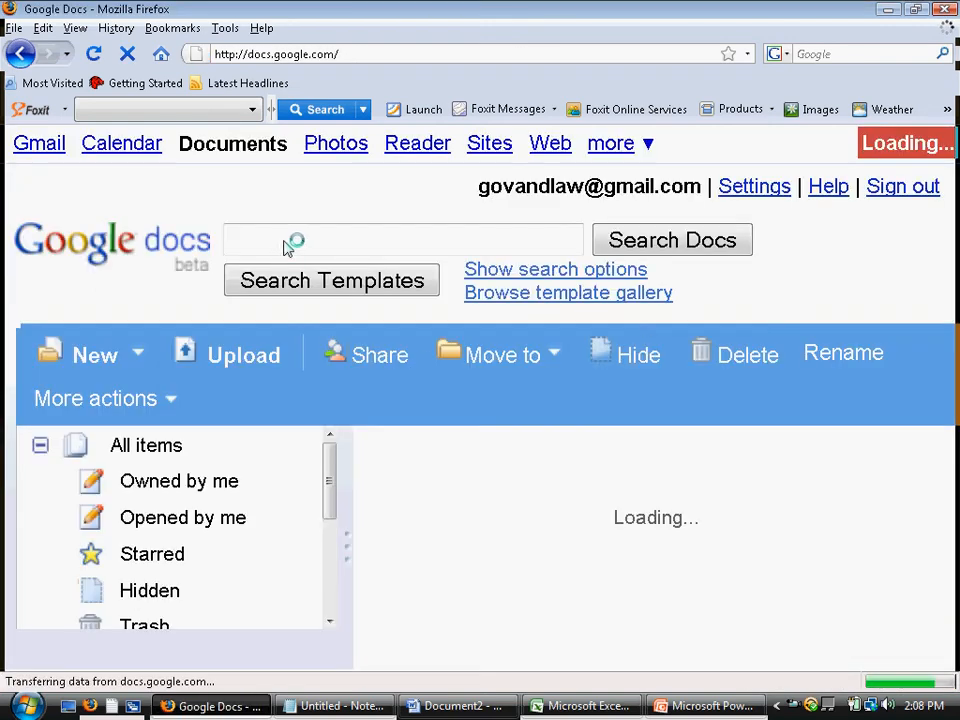
{"action": "type", "text": "unit"}
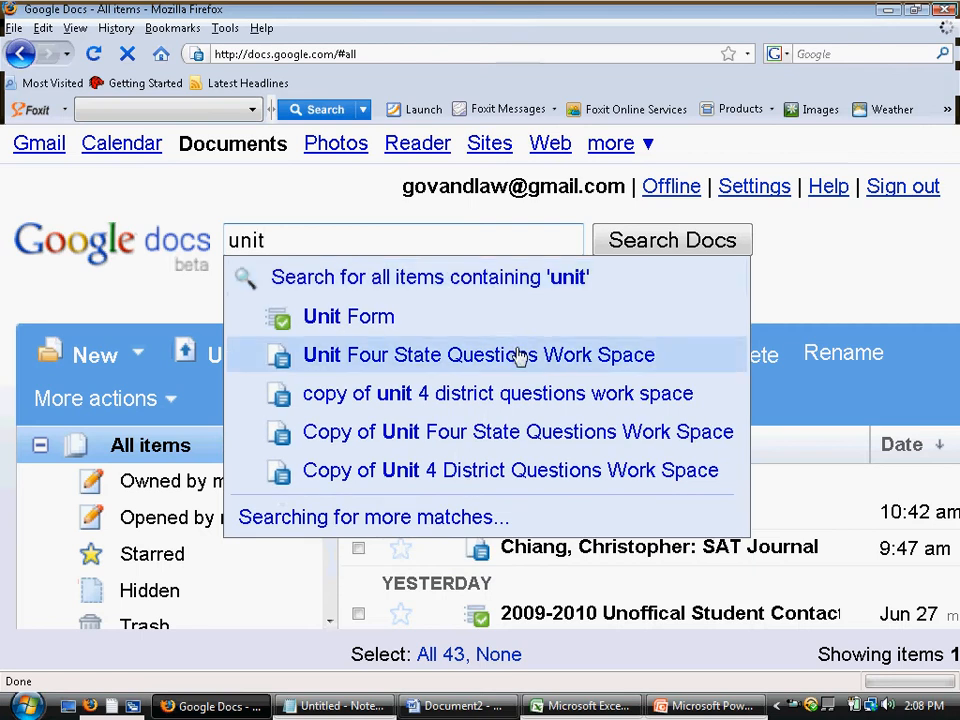
{"action": "left_click", "coordinate": [467, 352]}
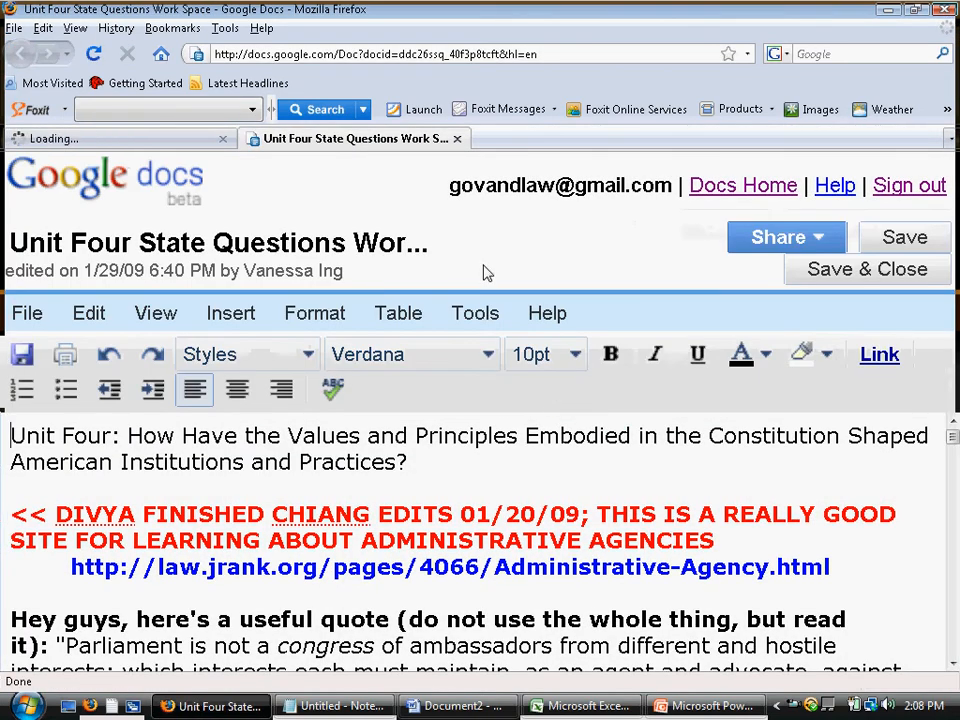
Save a new copy of the Unit Four document without its collaborators
{"action": "left_click", "coordinate": [476, 316]}
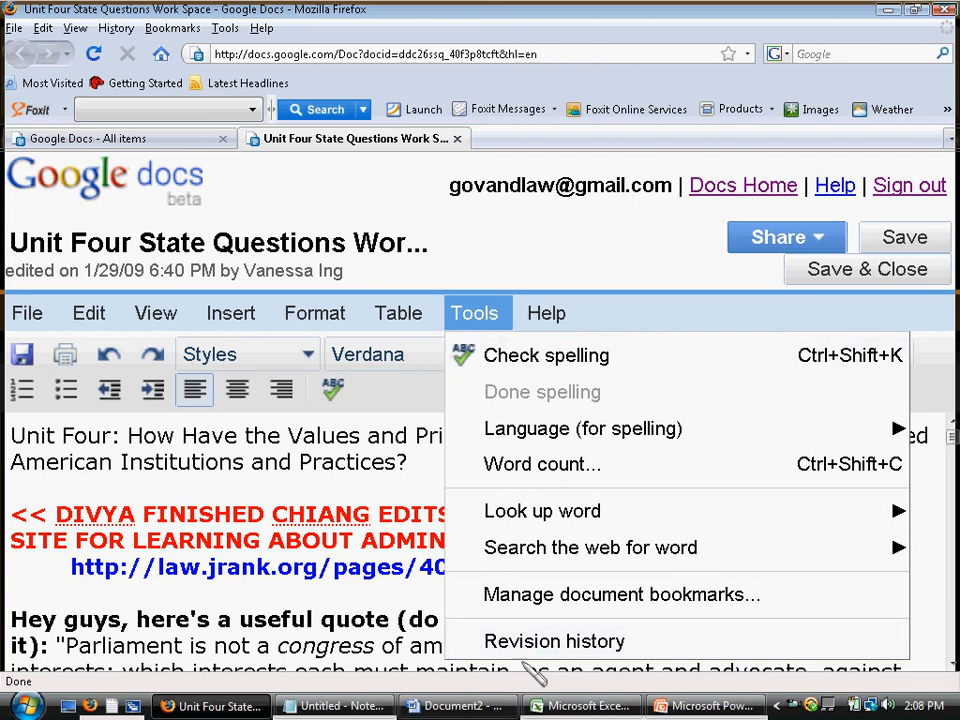
{"action": "left_click", "coordinate": [308, 594]}
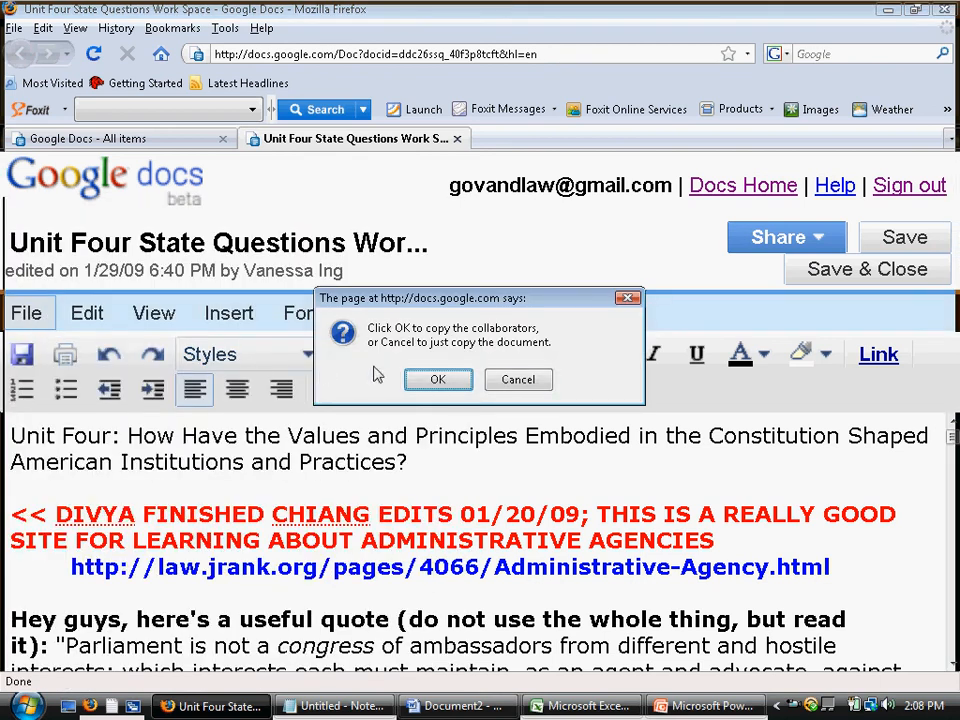
{"action": "left_click", "coordinate": [530, 382]}
Back in the original Unit Four document, show its revision history
{"action": "left_click", "coordinate": [300, 146]}
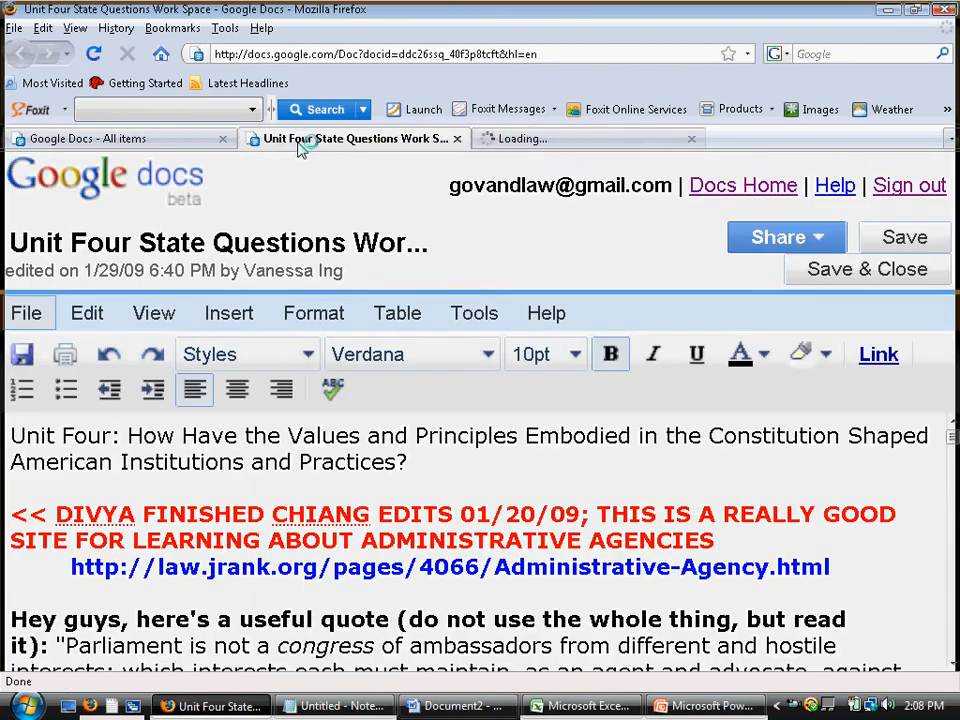
{"action": "left_click", "coordinate": [26, 316]}
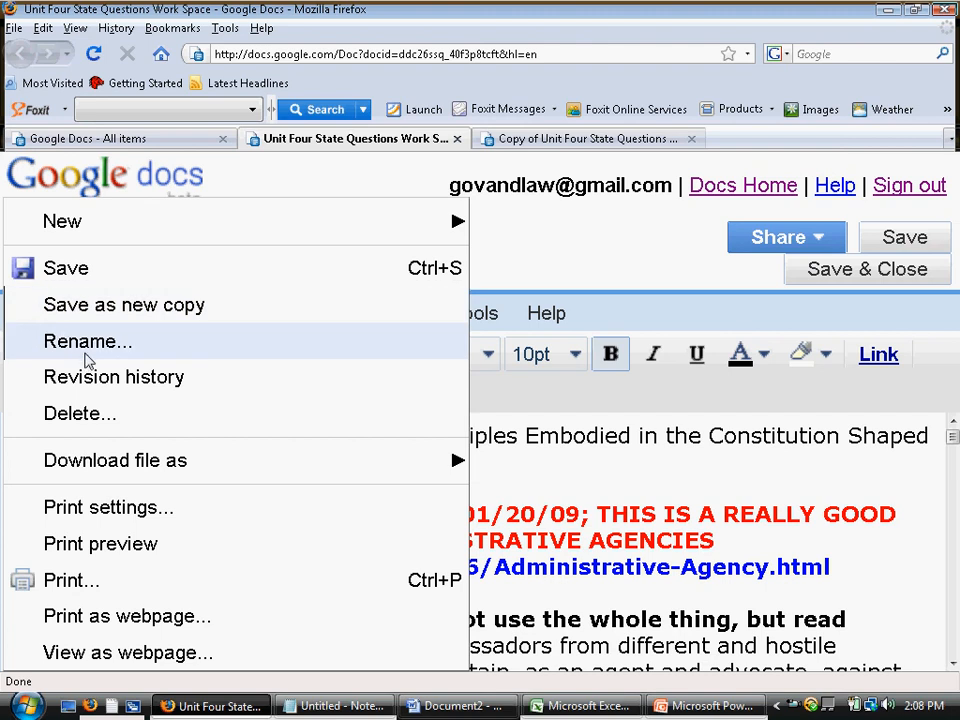
{"action": "left_click", "coordinate": [107, 385]}
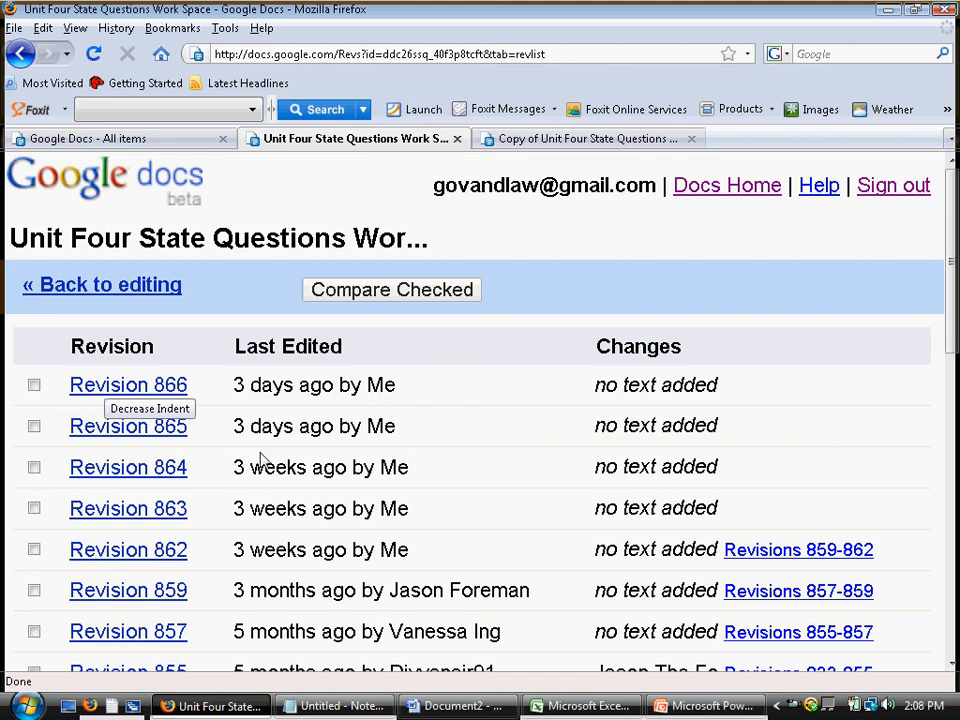
View the document as of revision 713, then return to the revision list
{"action": "scroll", "coordinate": [261, 458], "scroll_direction": "down", "scroll_amount": 10}
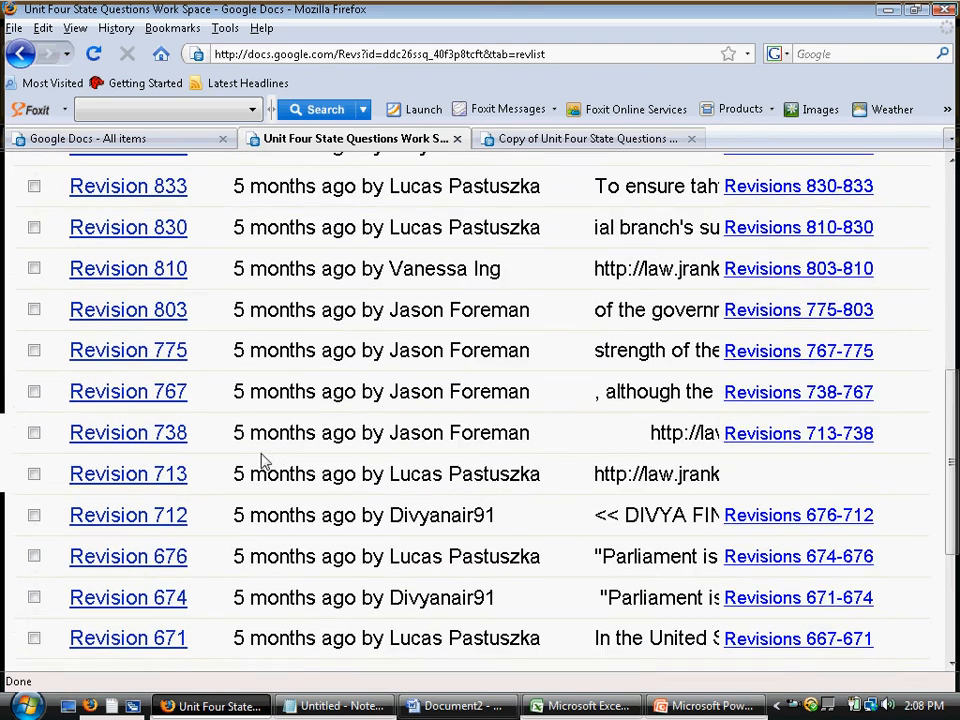
{"action": "scroll", "coordinate": [262, 456], "scroll_direction": "up", "scroll_amount": 10}
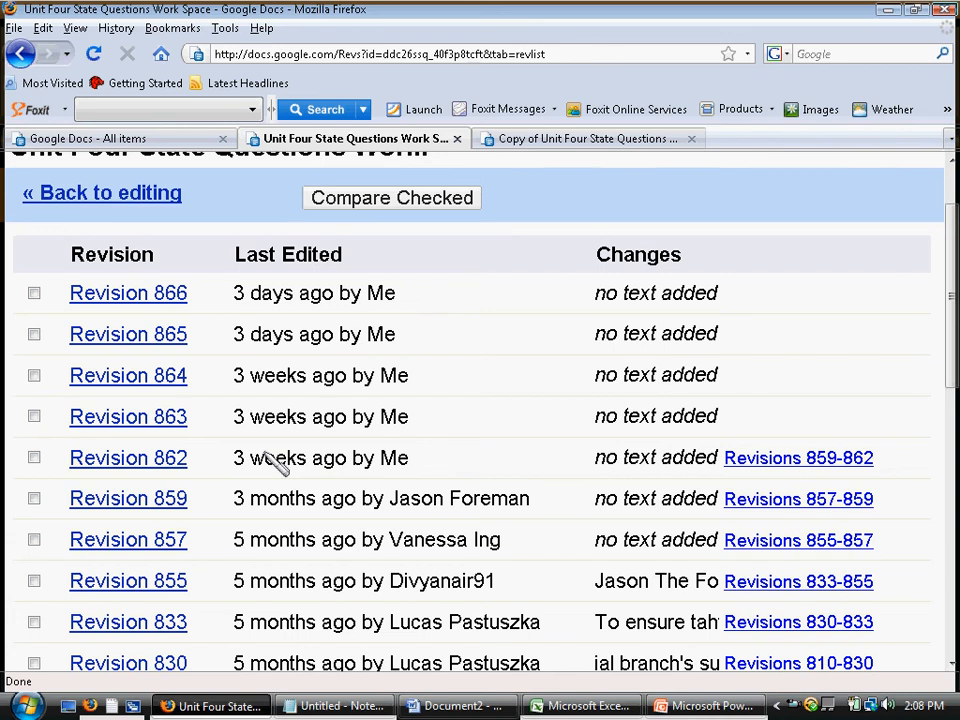
{"action": "scroll", "coordinate": [264, 452], "scroll_direction": "down", "scroll_amount": 8}
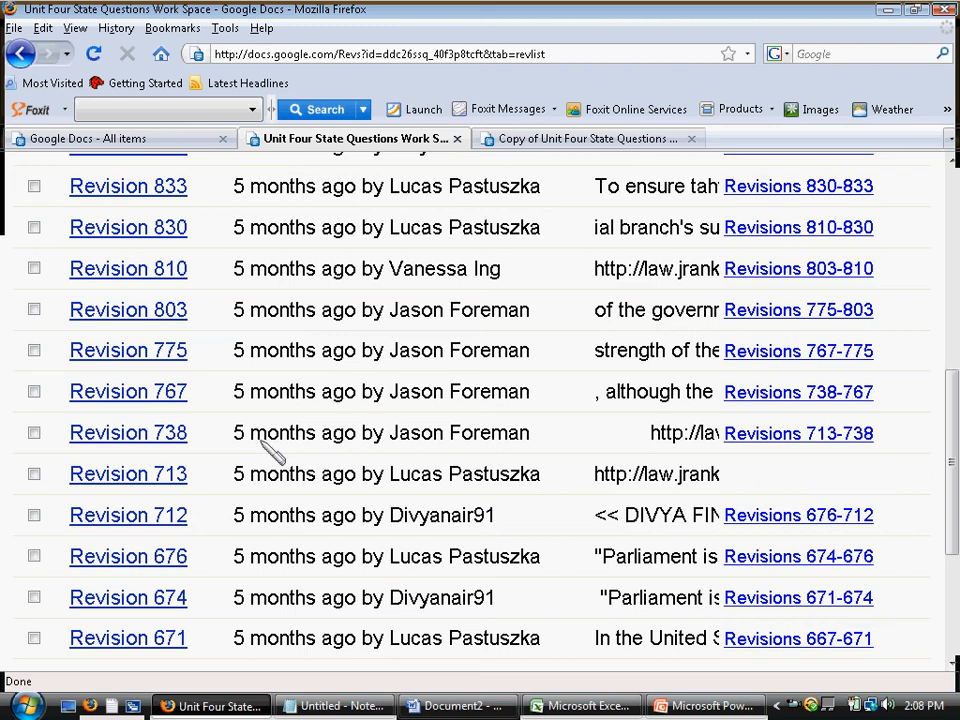
{"action": "left_click", "coordinate": [134, 488]}
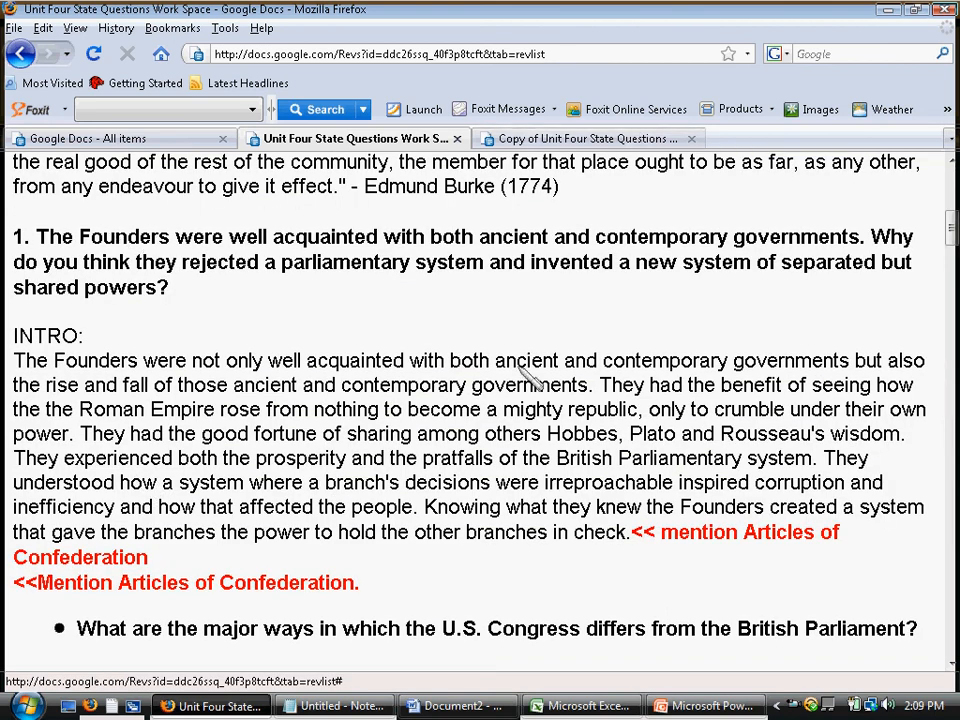
{"action": "scroll", "coordinate": [525, 355], "scroll_direction": "up", "scroll_amount": 10}
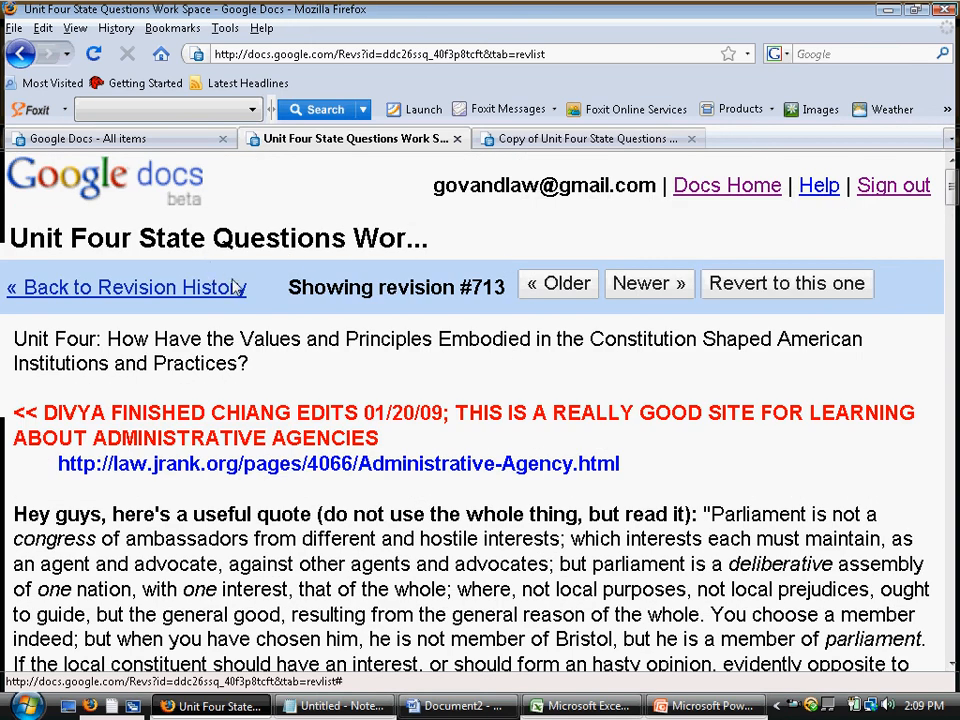
{"action": "left_click", "coordinate": [238, 288]}
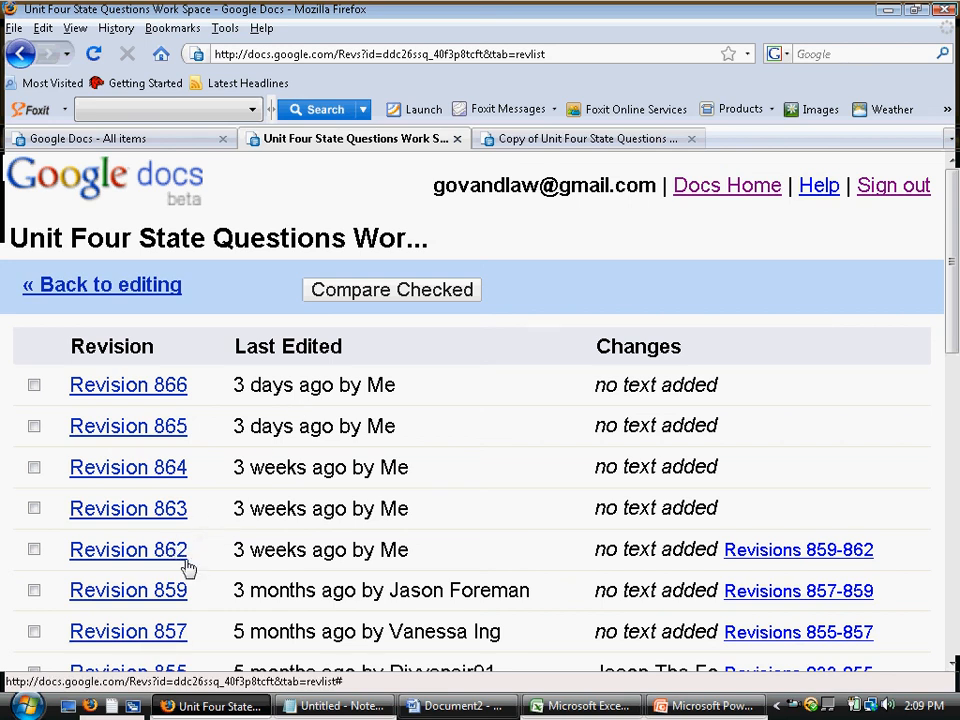
View the document as of revision 857, then return to the revision list
{"action": "left_click", "coordinate": [178, 632]}
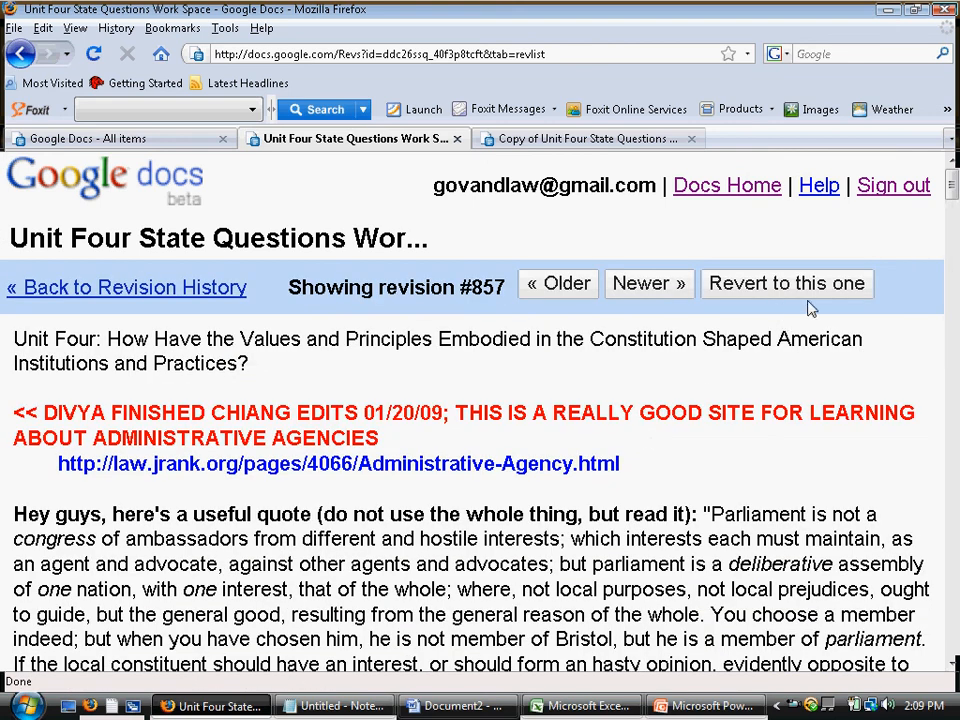
{"action": "left_click_drag", "start_coordinate": [879, 289], "coordinate": [889, 311]}
{"action": "left_click", "coordinate": [236, 290]}
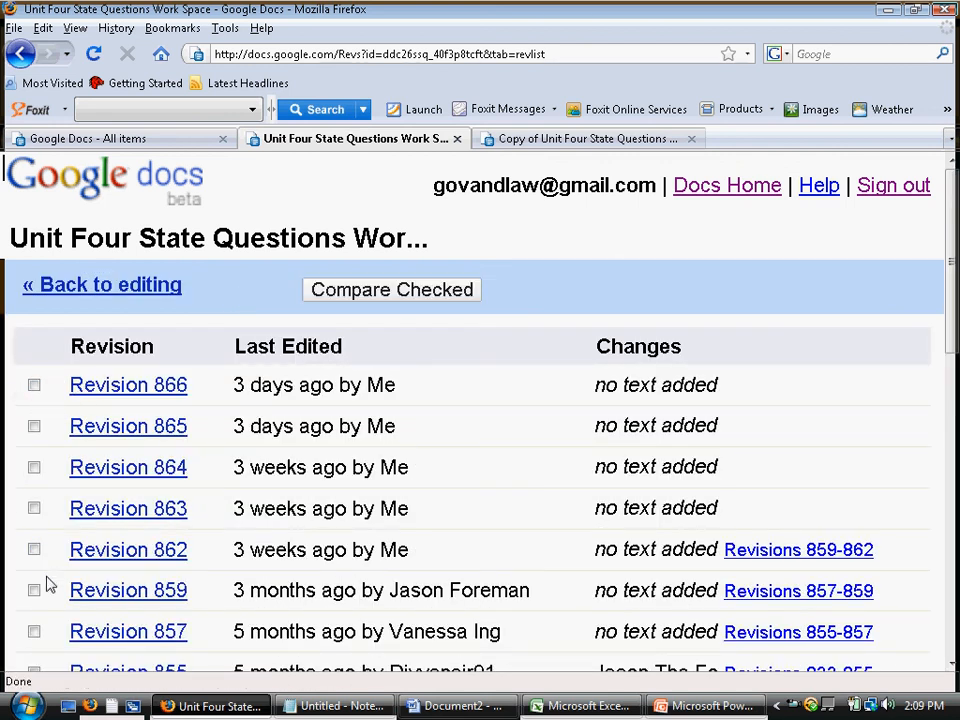
{"action": "scroll", "coordinate": [40, 550], "scroll_direction": "down", "scroll_amount": 5}
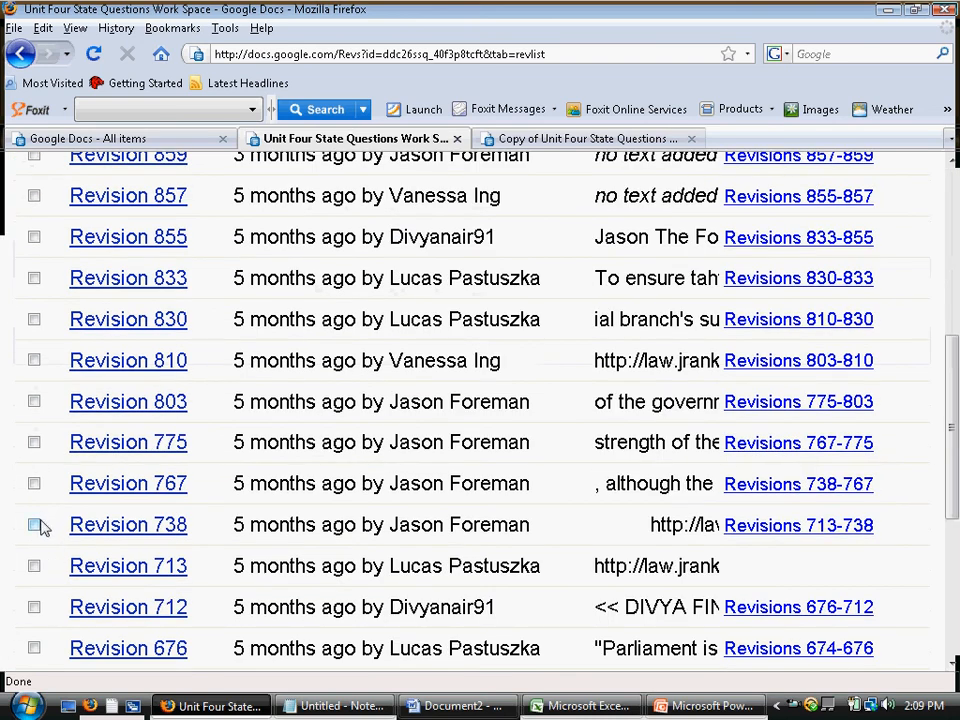
{"action": "scroll", "coordinate": [41, 521], "scroll_direction": "up", "scroll_amount": 5}
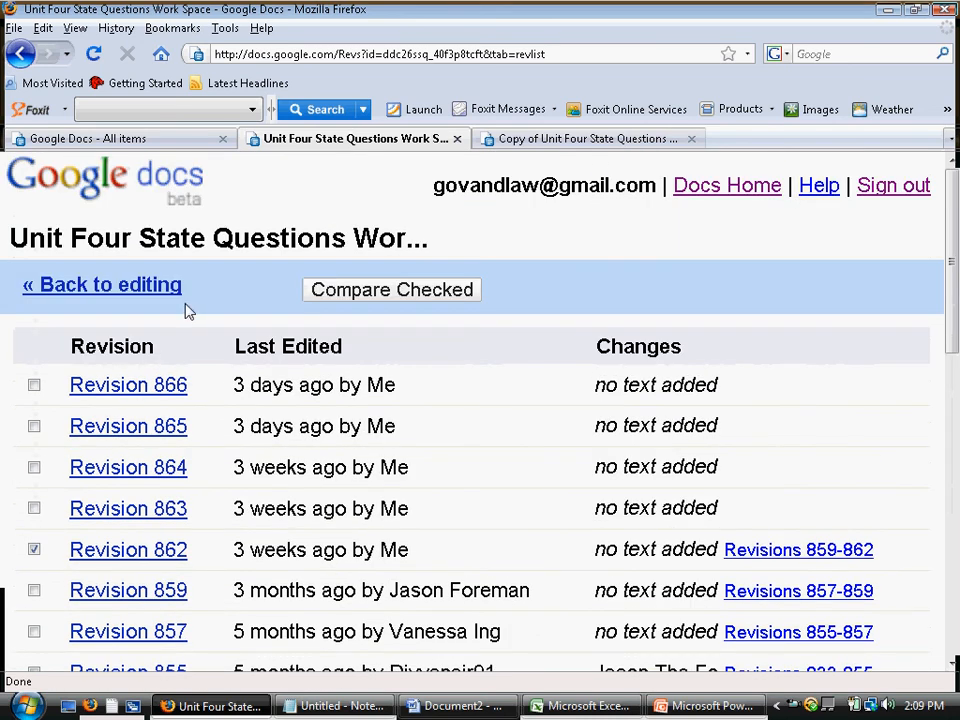
Compare revisions #738 and #862 colour-coded by author, then go back to the documents list
{"action": "left_click", "coordinate": [439, 292]}
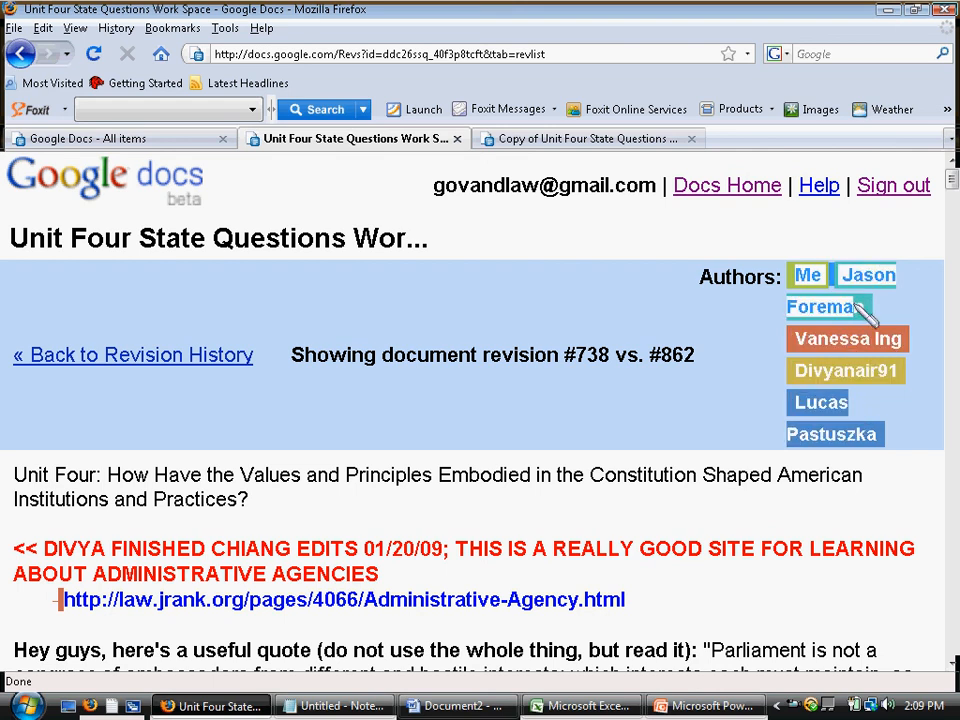
{"action": "mouse_move", "coordinate": [951, 180]}
{"action": "left_mouse_down"}
{"action": "mouse_move", "coordinate": [951, 350]}
{"action": "mouse_move", "coordinate": [940, 172]}
{"action": "left_mouse_up"}
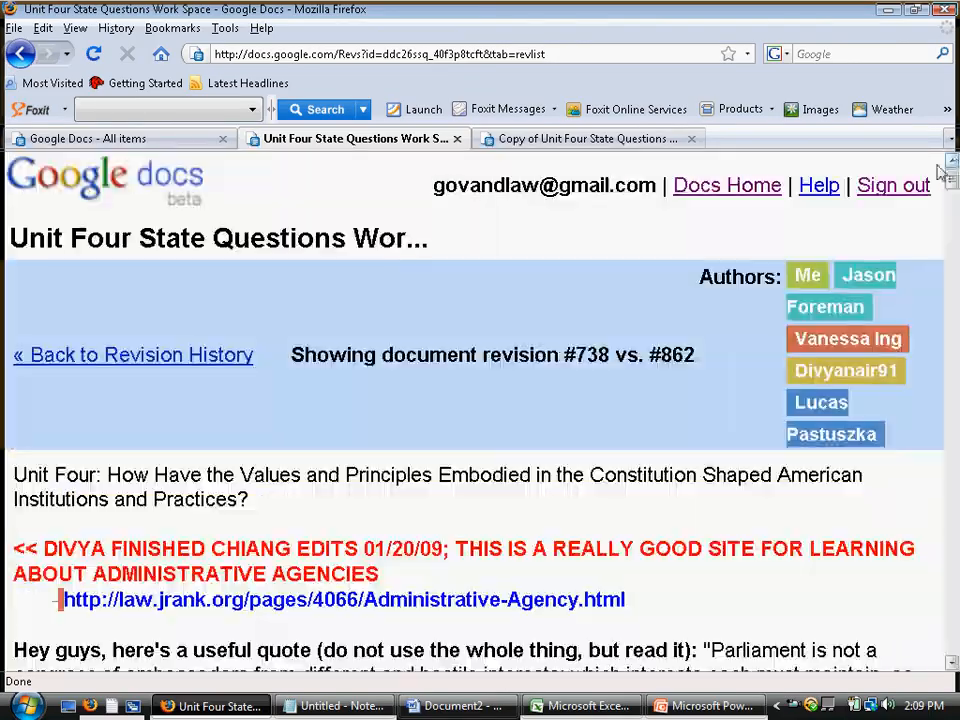
{"action": "left_click", "coordinate": [194, 198]}
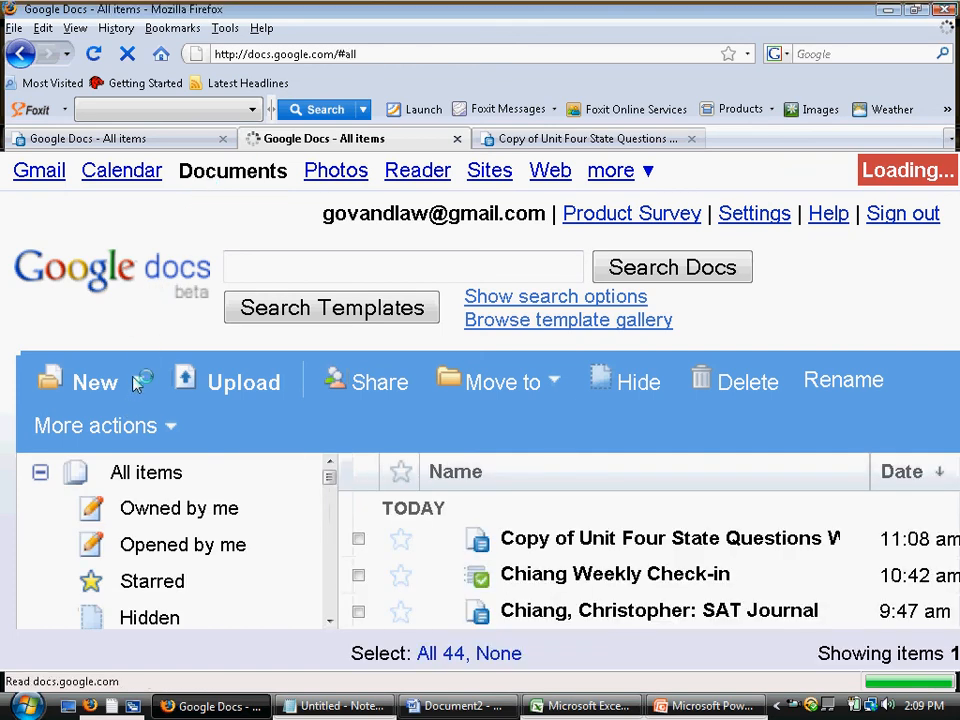
Create a new Untitled form, then switch back to the All items documents list
{"action": "left_click", "coordinate": [111, 391]}
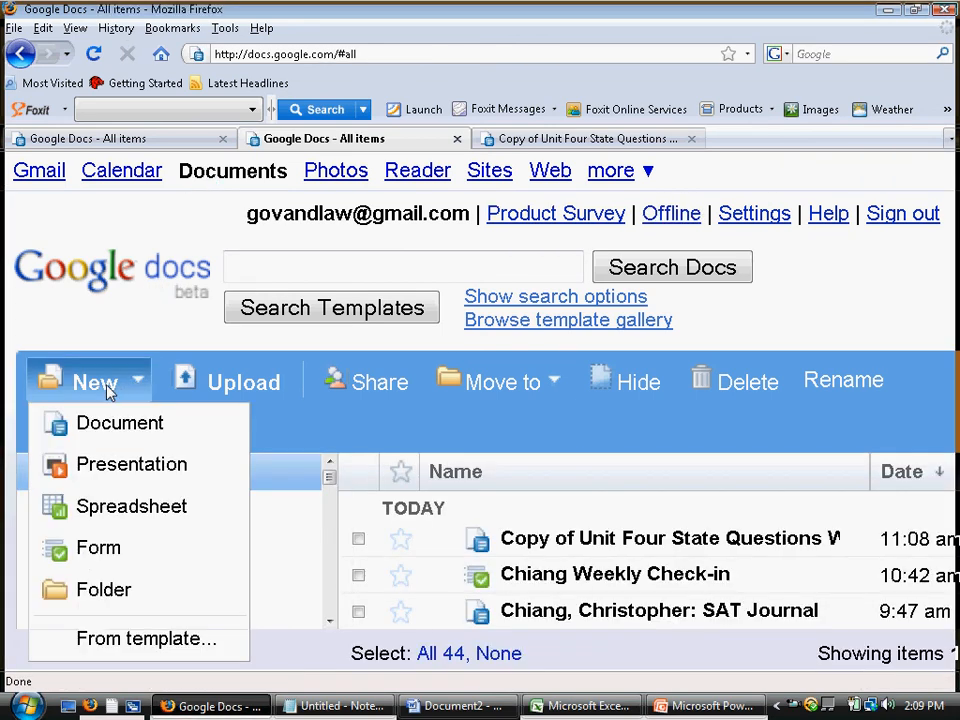
{"action": "left_click", "coordinate": [104, 561]}
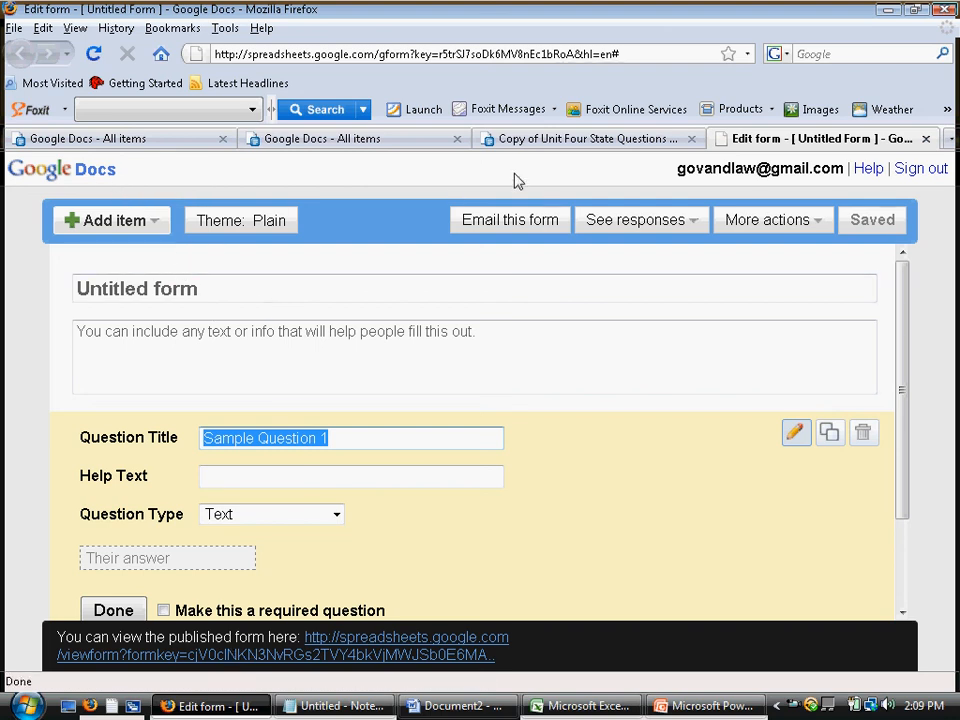
{"action": "left_click", "coordinate": [355, 142]}
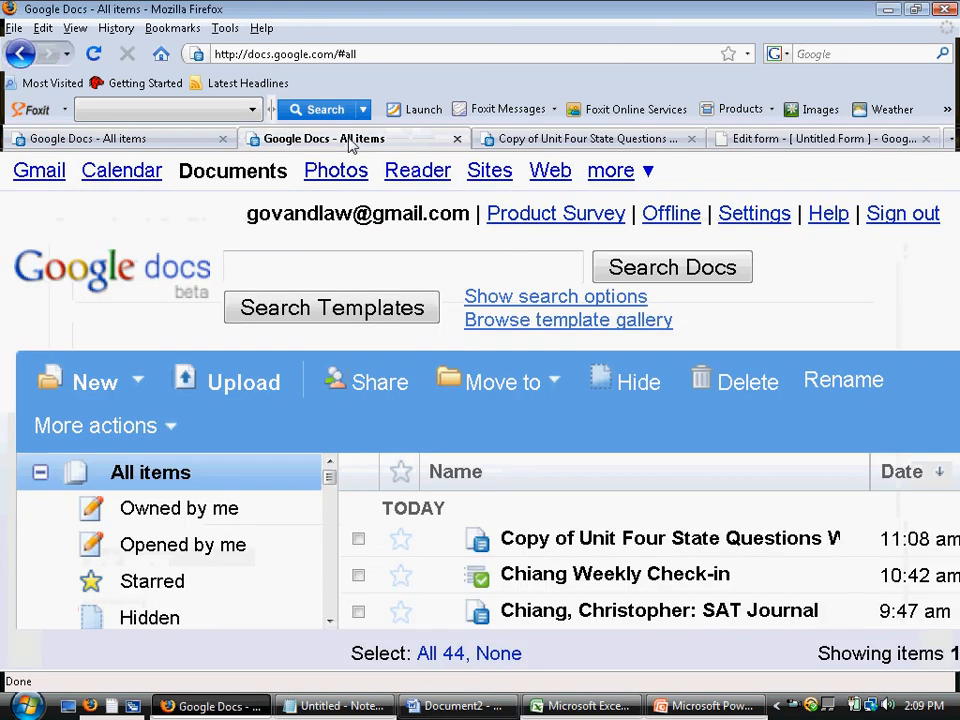
Open the Weekly Check-in spreadsheet, preview its live form, and return to the responses sheet
{"action": "left_click", "coordinate": [635, 576]}
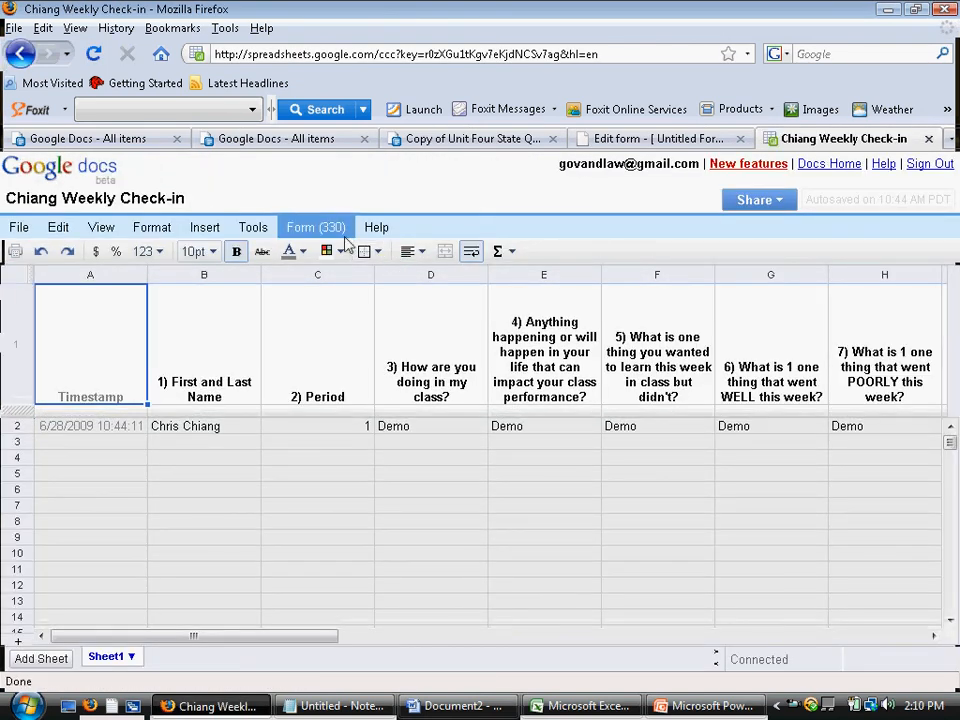
{"action": "left_click", "coordinate": [335, 230]}
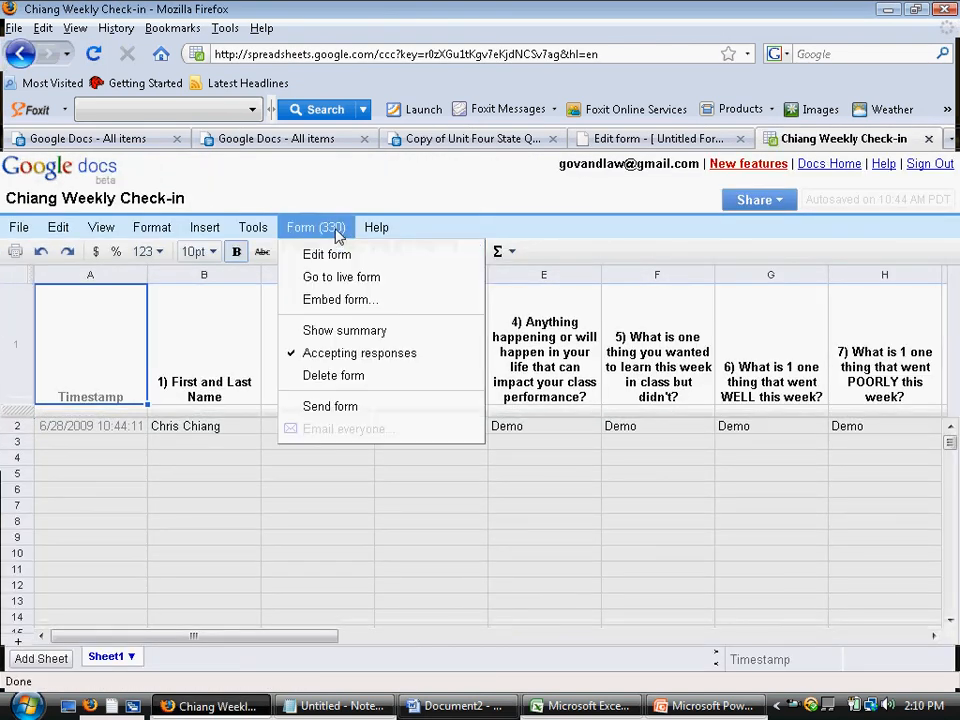
{"action": "left_click", "coordinate": [343, 280]}
{"action": "scroll", "coordinate": [512, 362], "scroll_direction": "down", "scroll_amount": 10}
{"action": "scroll", "coordinate": [507, 375], "scroll_direction": "up", "scroll_amount": 10}
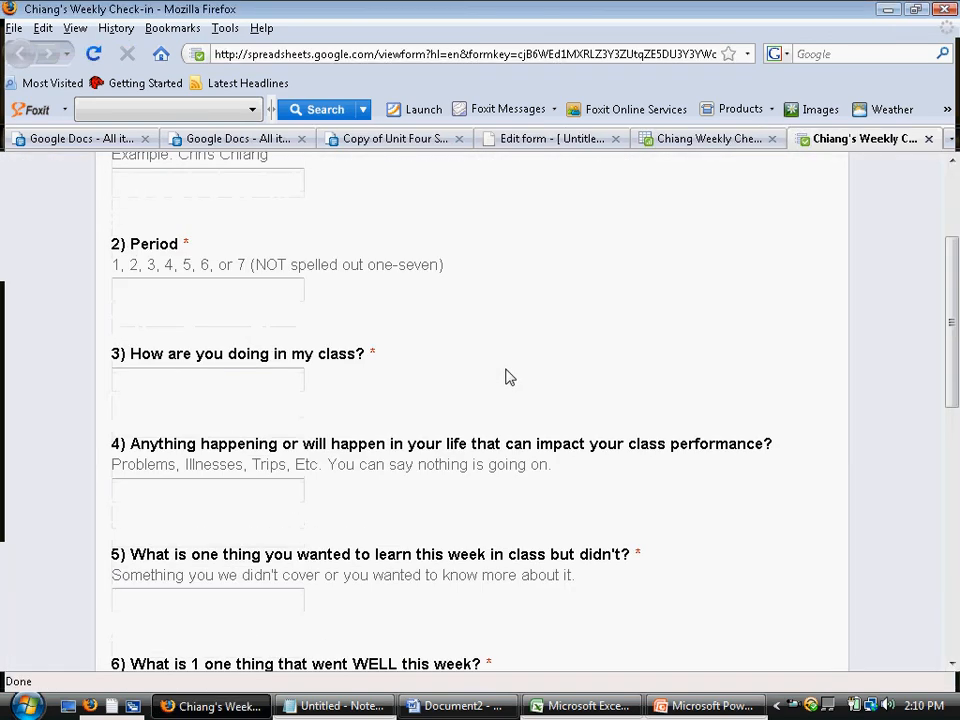
{"action": "scroll", "coordinate": [489, 385], "scroll_direction": "down", "scroll_amount": 15}
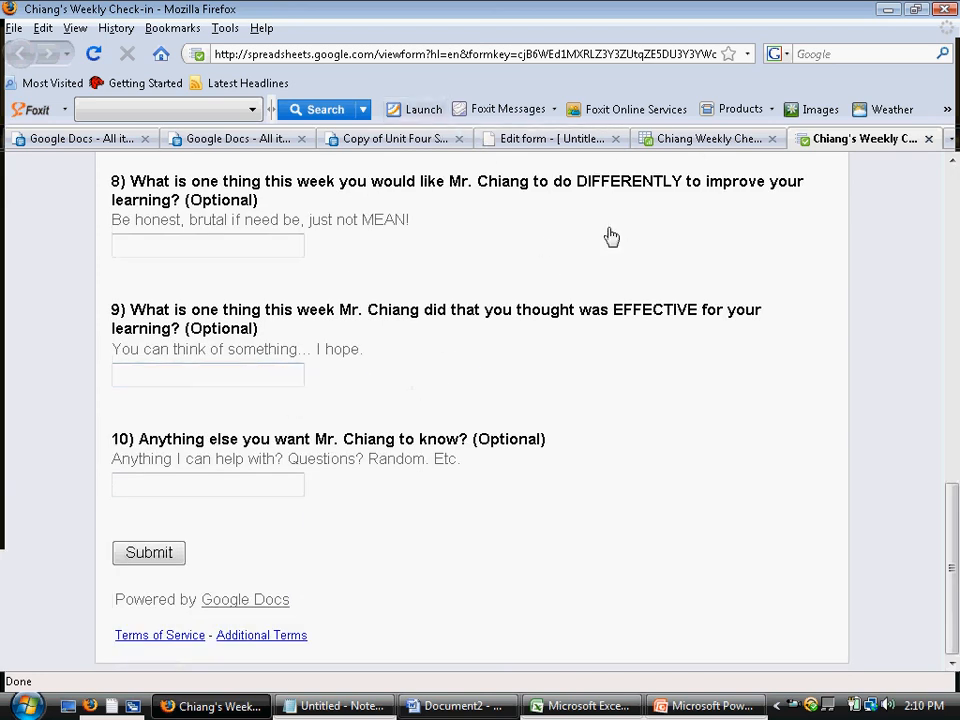
{"action": "left_click", "coordinate": [712, 140]}
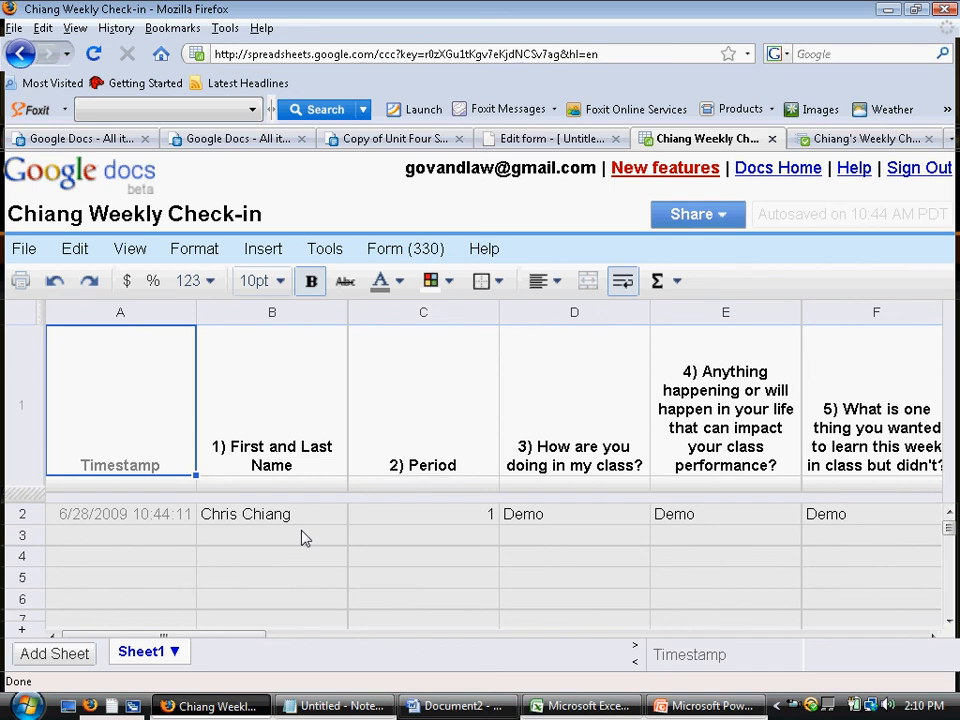
{"action": "left_click", "coordinate": [22, 249]}
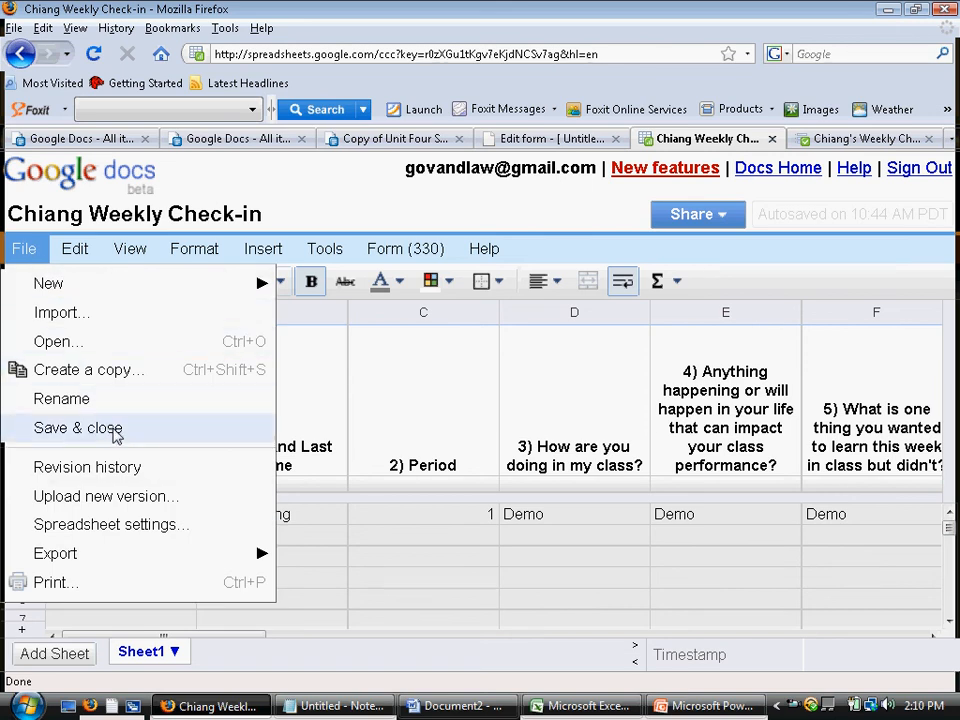
{"action": "left_click", "coordinate": [418, 529]}
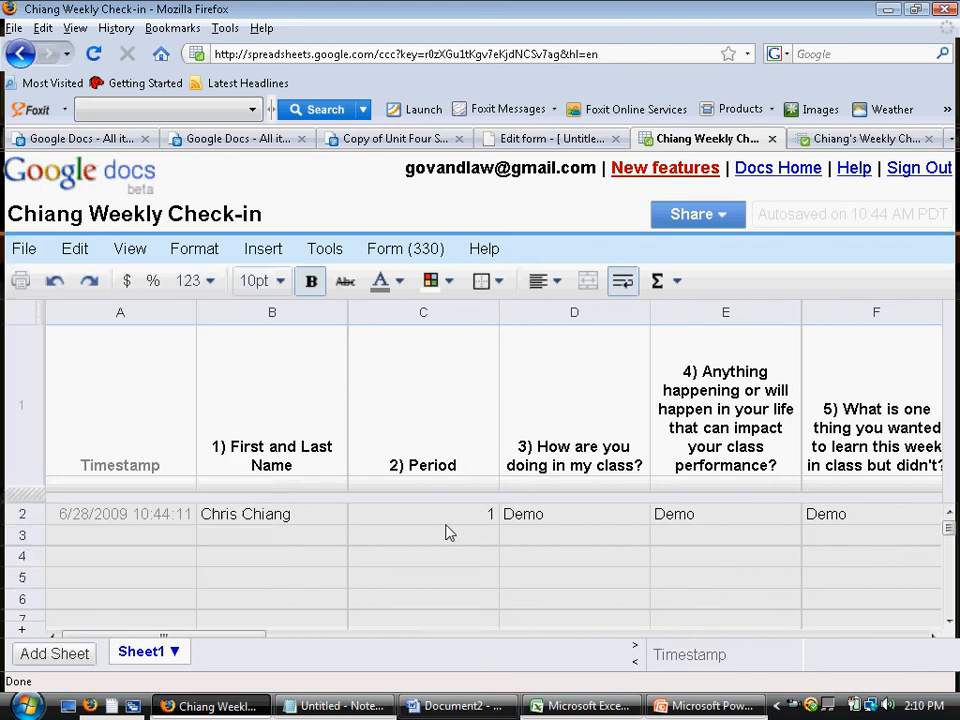